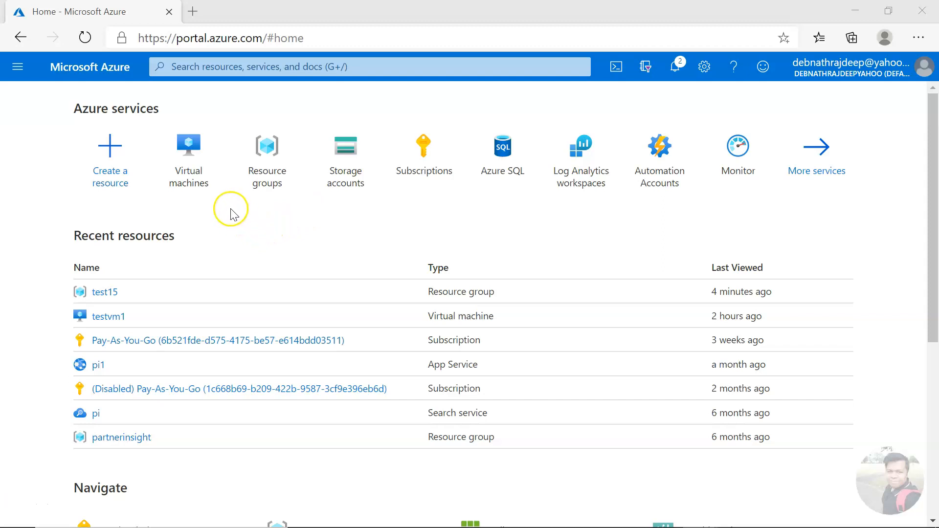
Find the Virtual machines service and start creating a new virtual machine.
{"action": "left_click", "coordinate": [242, 69]}
{"action": "type", "text": "virtual"}
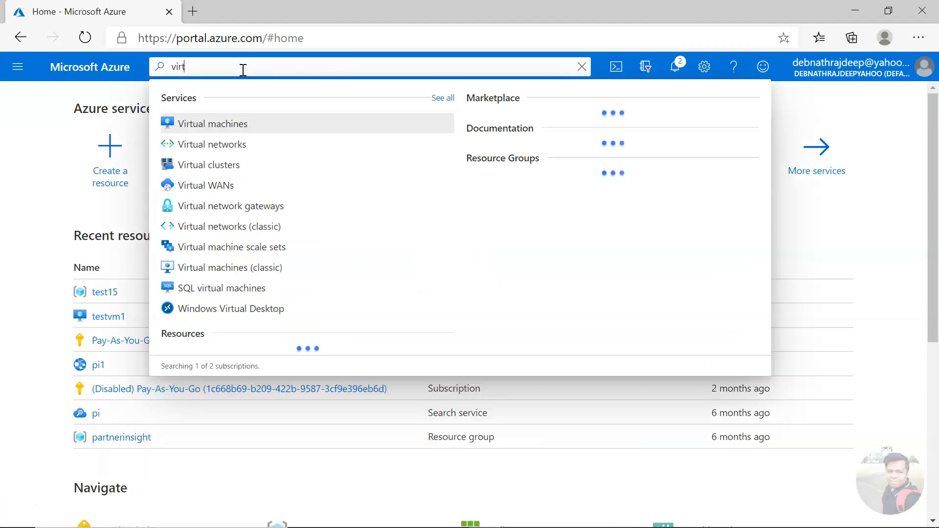
{"action": "left_click", "coordinate": [221, 123]}
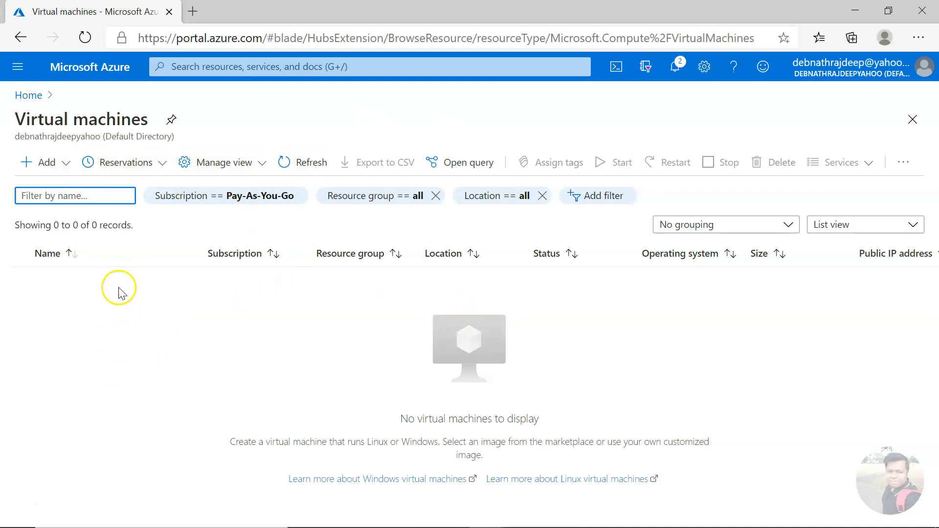
{"action": "left_click", "coordinate": [64, 167]}
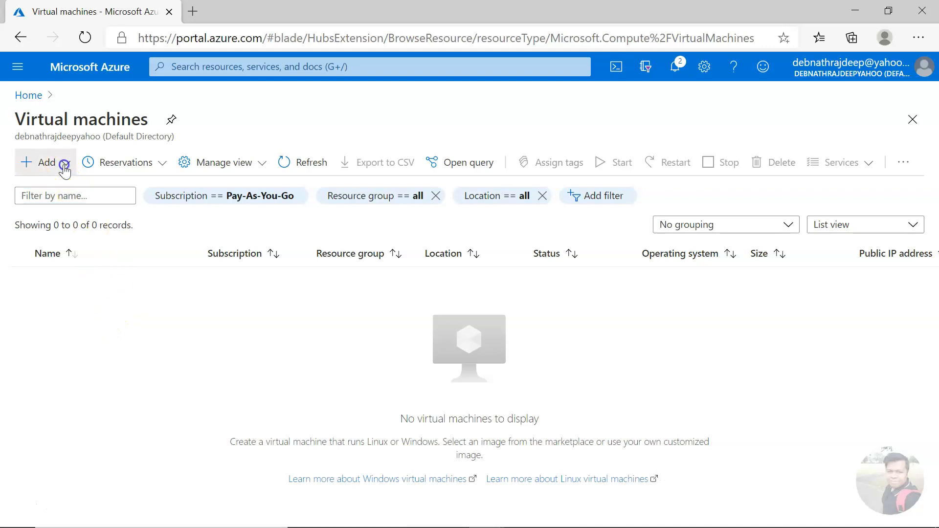
{"action": "left_click", "coordinate": [64, 185]}
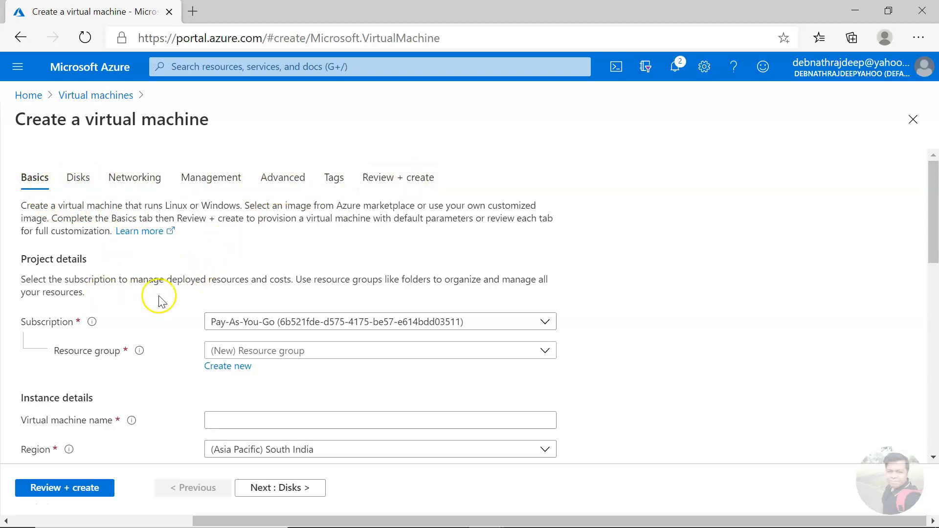
Check the available subscriptions and create a new resource group named demo15 for the virtual machine.
{"action": "scroll", "coordinate": [166, 299], "scroll_direction": "down", "scroll_amount": 2}
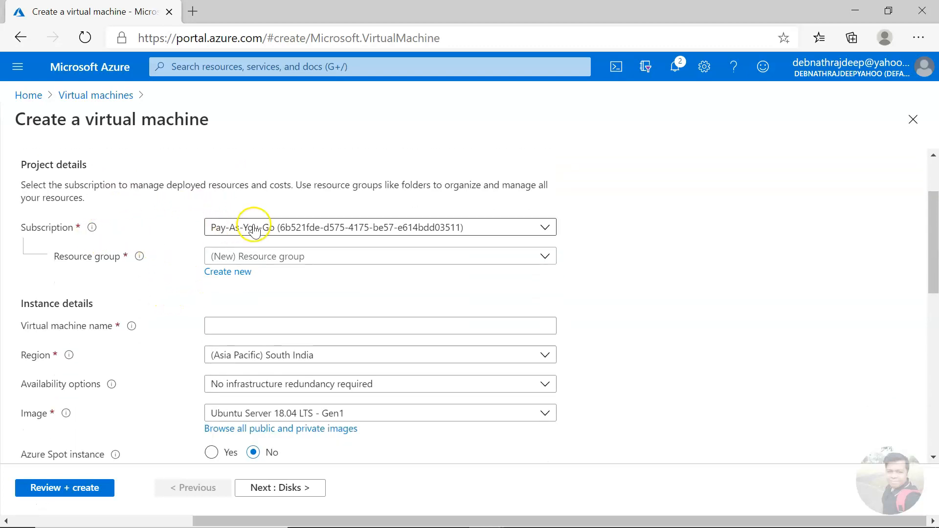
{"action": "left_click", "coordinate": [254, 229]}
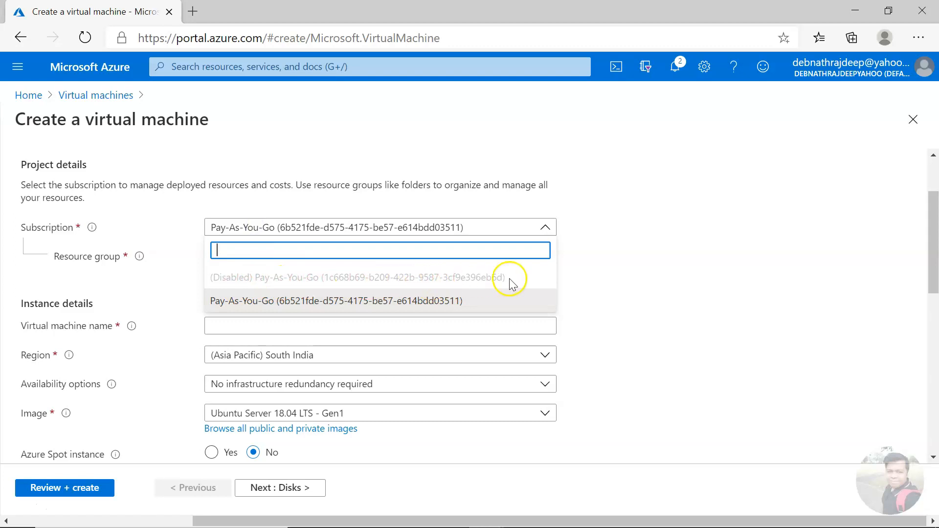
{"action": "left_click", "coordinate": [592, 277]}
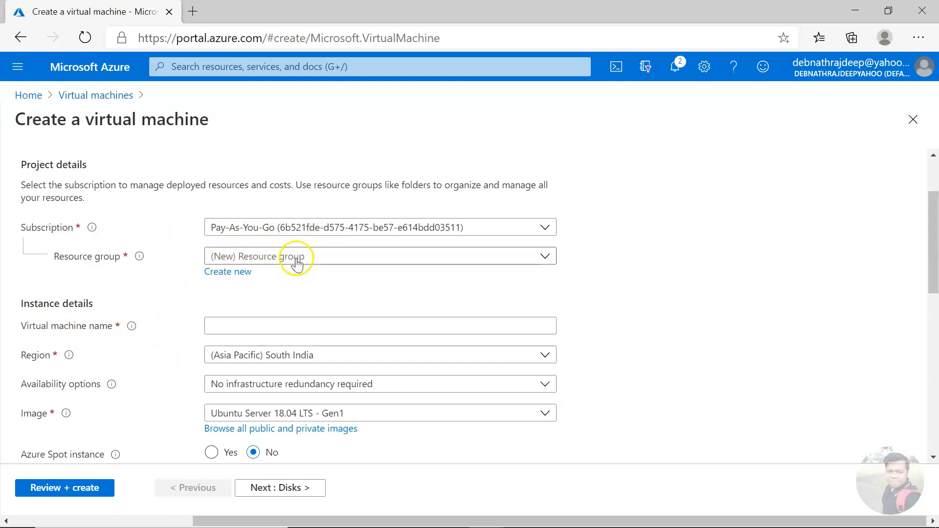
{"action": "left_click", "coordinate": [225, 272]}
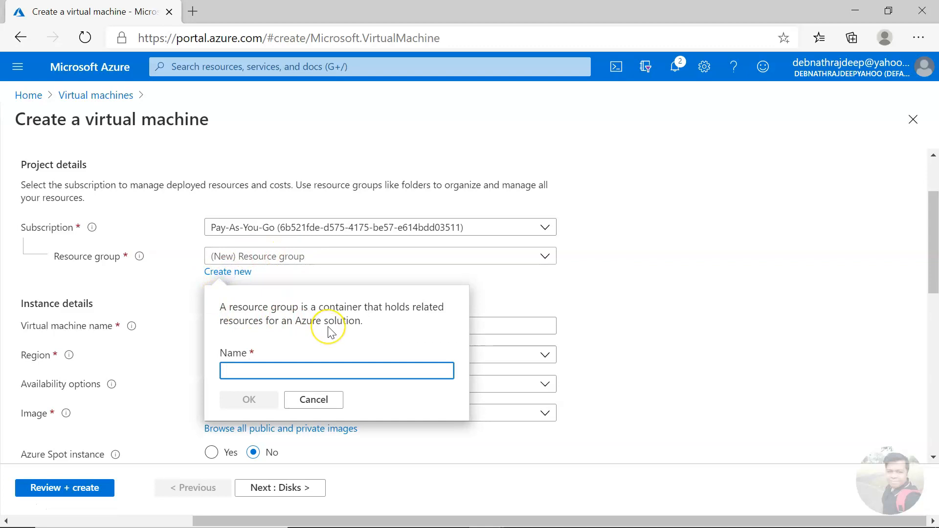
{"action": "type", "text": "demo15"}
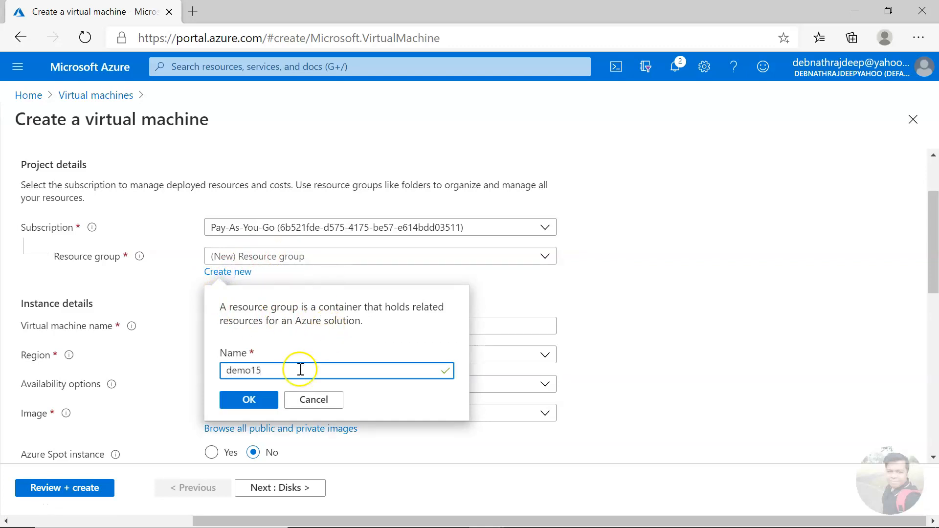
{"action": "left_click", "coordinate": [269, 401]}
Name the virtual machine testvm1 and set its region to (US) East US.
{"action": "left_click", "coordinate": [240, 324]}
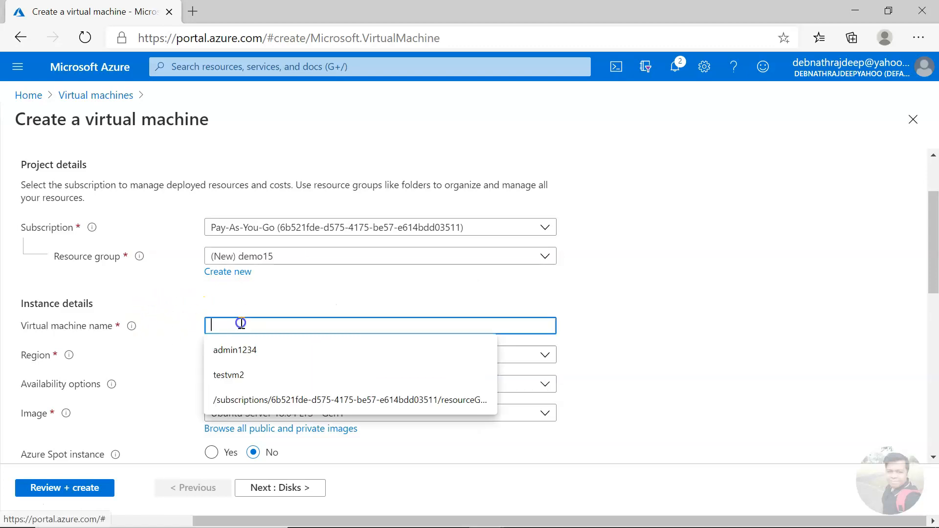
{"action": "type", "text": "testvm1"}
{"action": "left_click", "coordinate": [285, 284]}
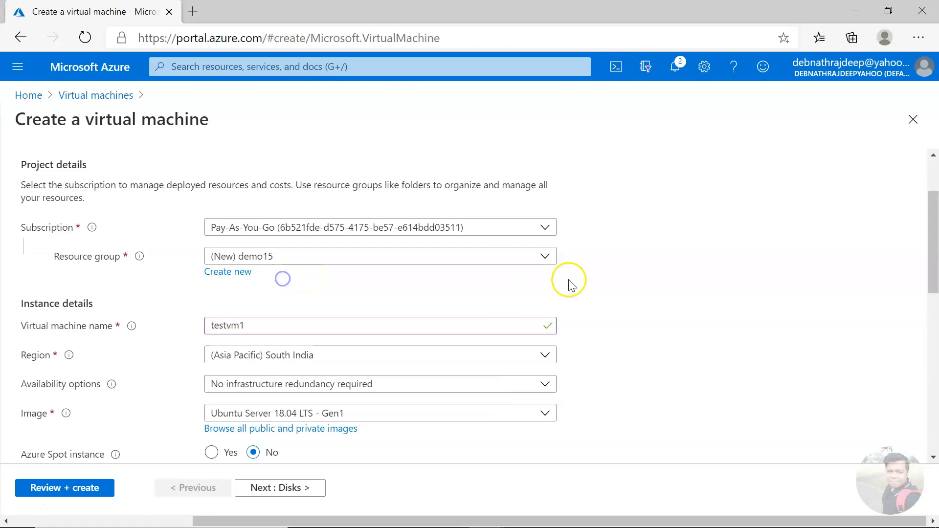
{"action": "scroll", "coordinate": [569, 282], "scroll_direction": "down", "scroll_amount": 2}
{"action": "left_click", "coordinate": [409, 265]}
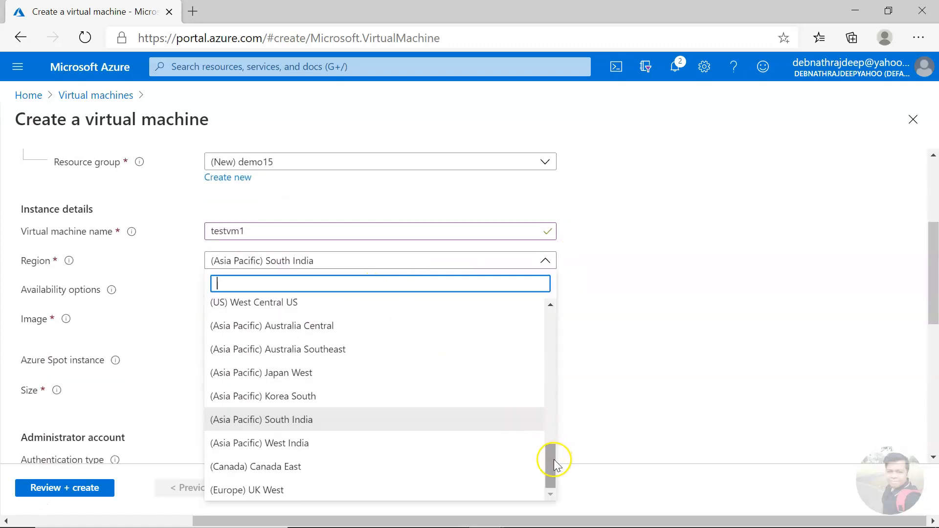
{"action": "left_click_drag", "start_coordinate": [552, 459], "coordinate": [559, 319]}
{"action": "left_click", "coordinate": [266, 335]}
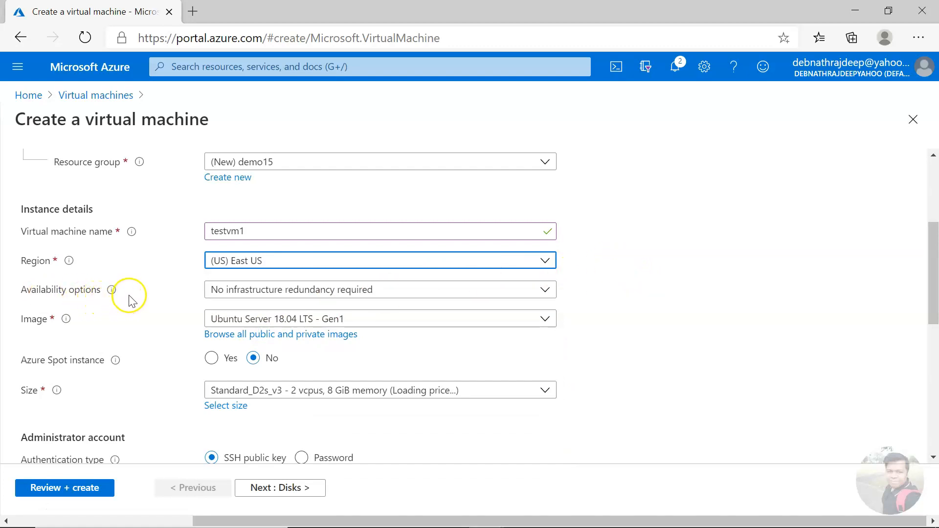
Review the availability options and the list of operating system images offered for the virtual machine.
{"action": "left_click", "coordinate": [233, 294]}
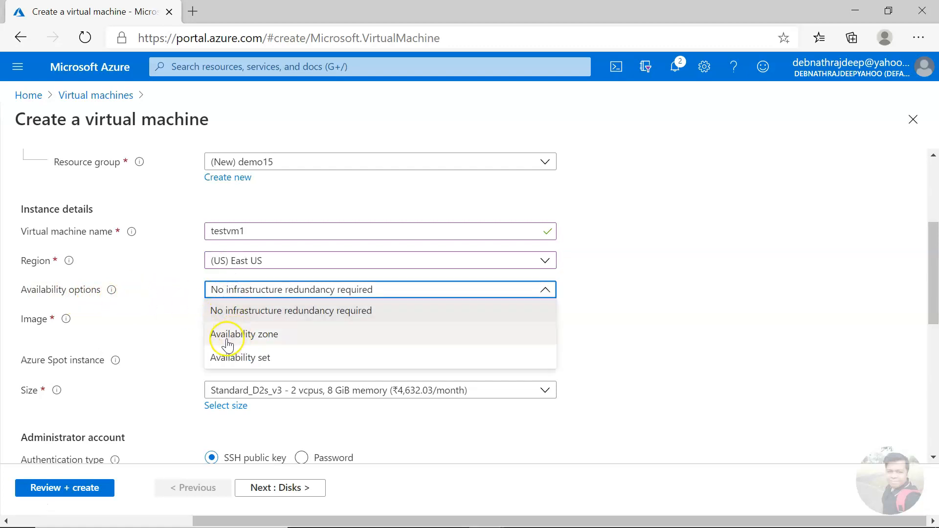
{"action": "left_click", "coordinate": [624, 300]}
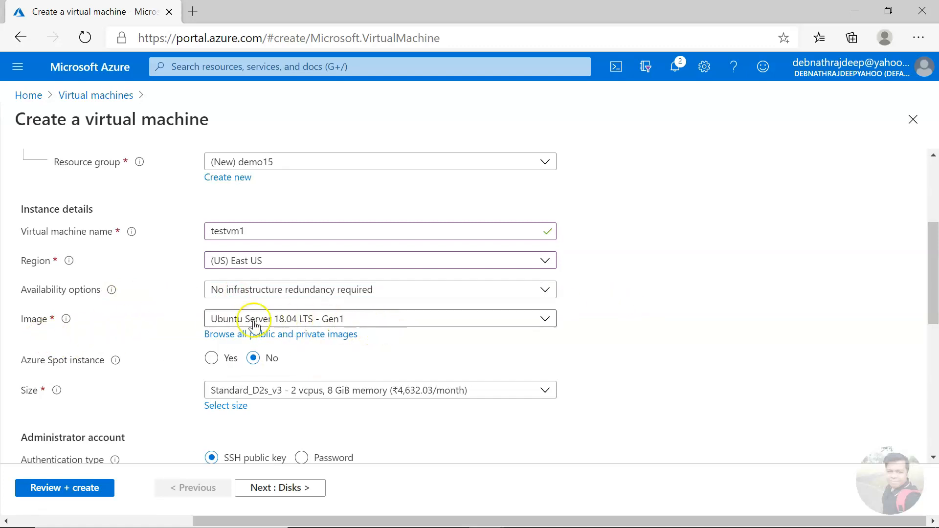
{"action": "left_click", "coordinate": [391, 320]}
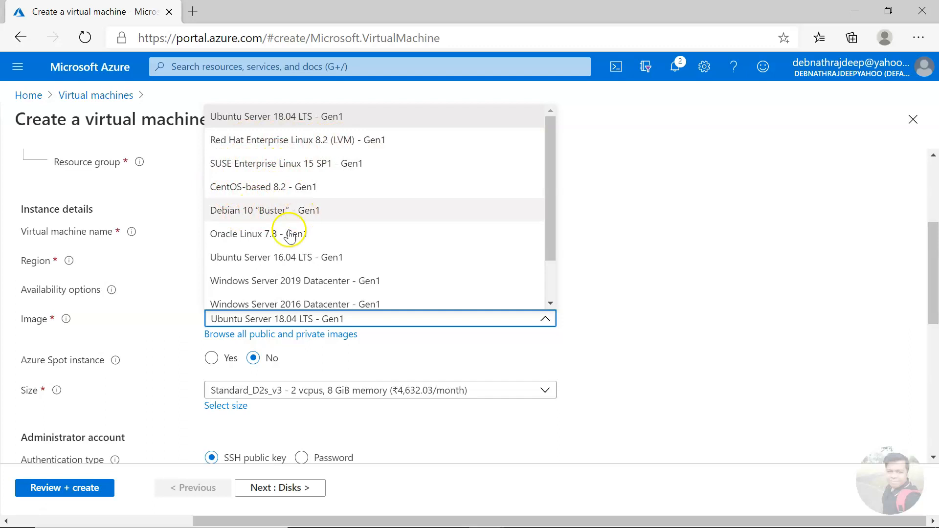
{"action": "scroll", "coordinate": [342, 245], "scroll_direction": "down", "scroll_amount": 2}
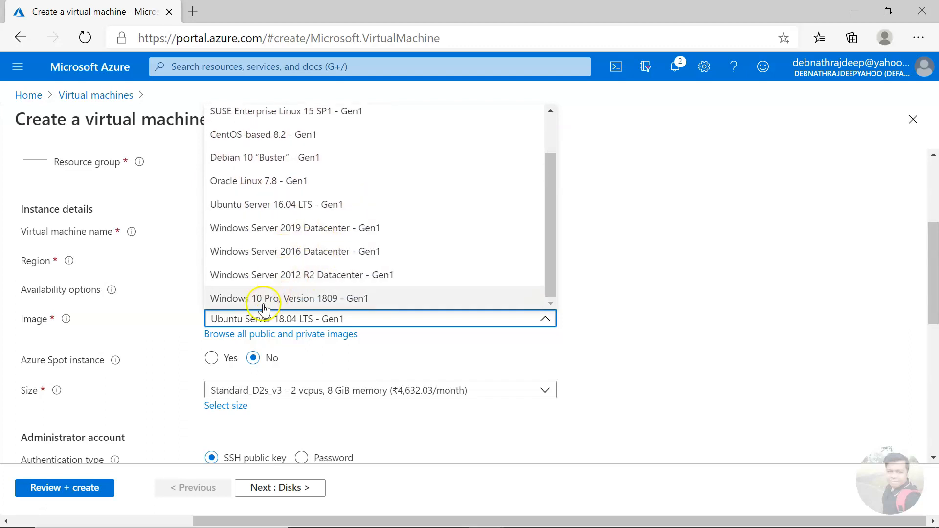
{"action": "left_click", "coordinate": [645, 293]}
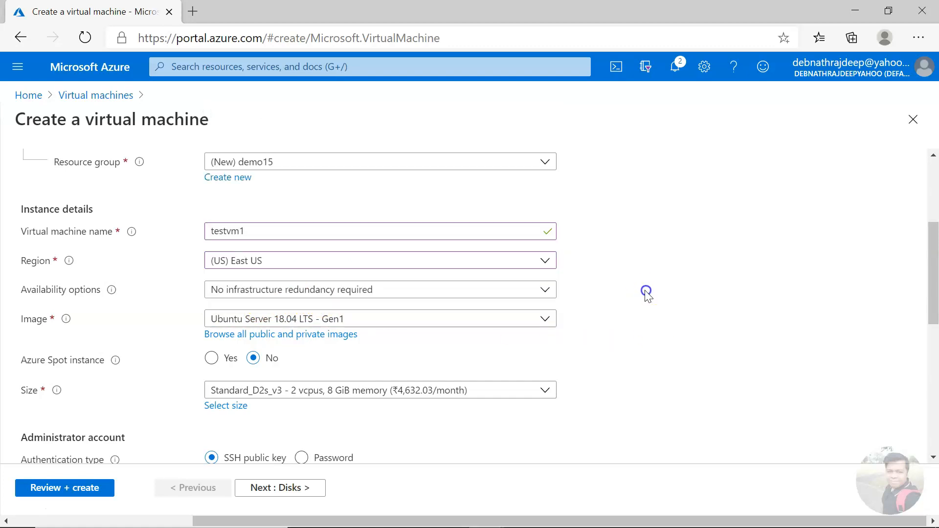
{"action": "left_click", "coordinate": [414, 321]}
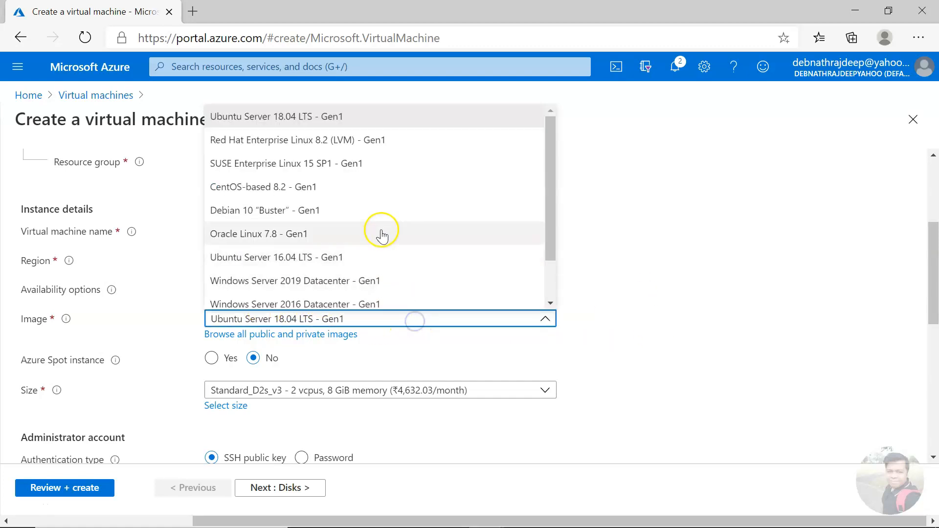
{"action": "left_click", "coordinate": [617, 265]}
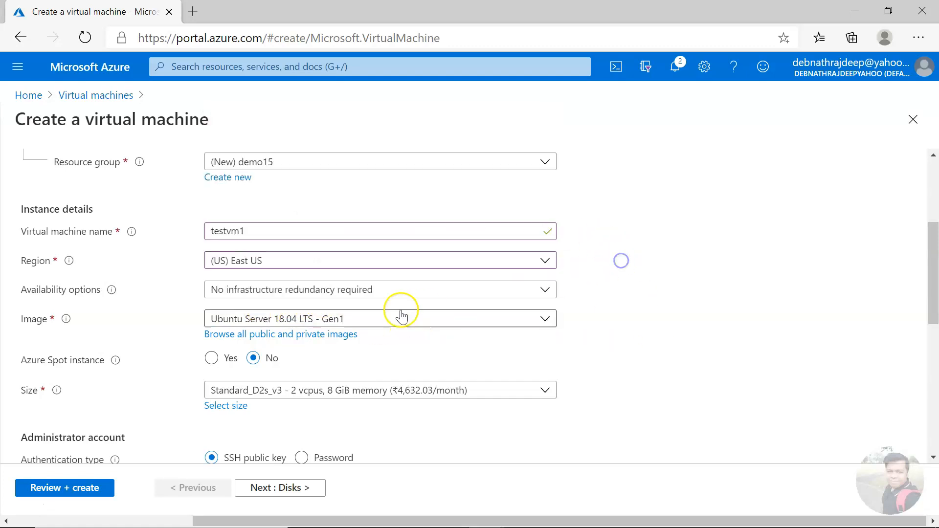
Browse the public marketplace images and return to the virtual machine settings without choosing one.
{"action": "left_click", "coordinate": [267, 335]}
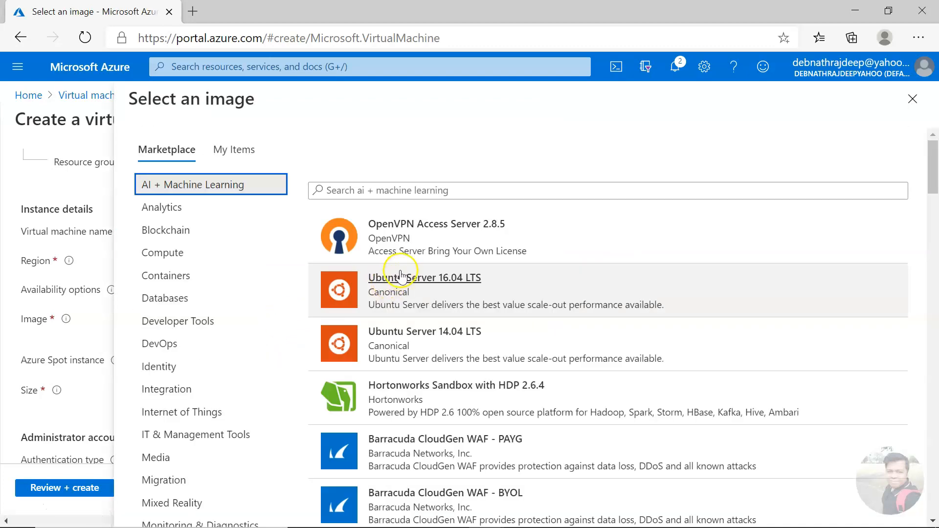
{"action": "scroll", "coordinate": [597, 293], "scroll_direction": "down", "scroll_amount": 6}
{"action": "scroll", "coordinate": [594, 292], "scroll_direction": "down", "scroll_amount": 10}
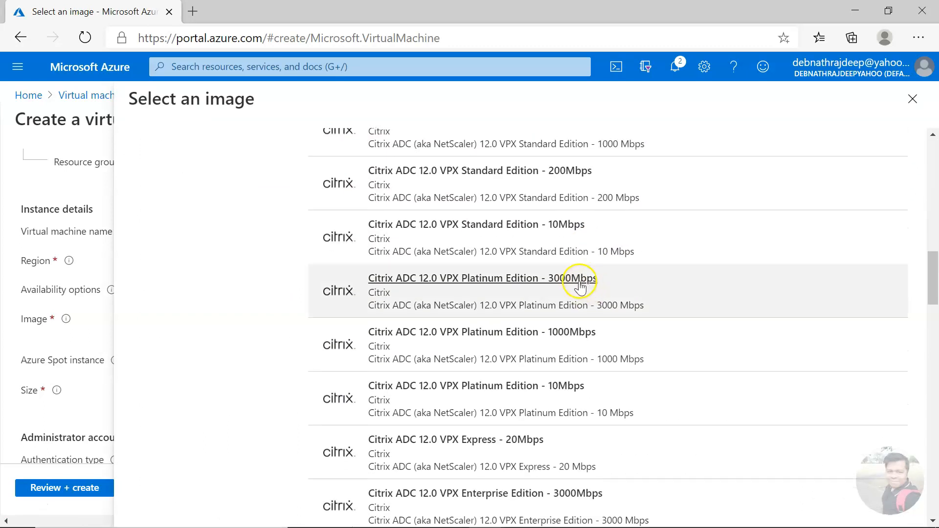
{"action": "scroll", "coordinate": [548, 266], "scroll_direction": "up", "scroll_amount": 14}
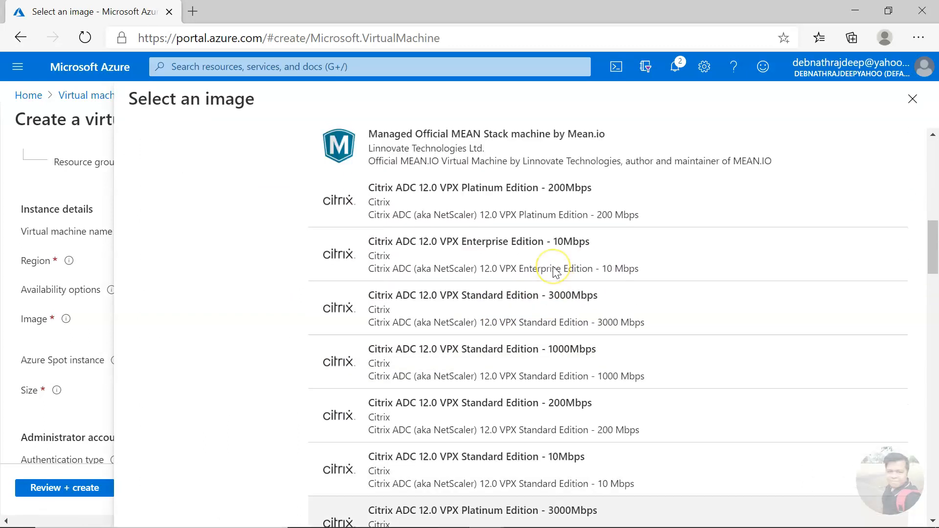
{"action": "left_click", "coordinate": [912, 100]}
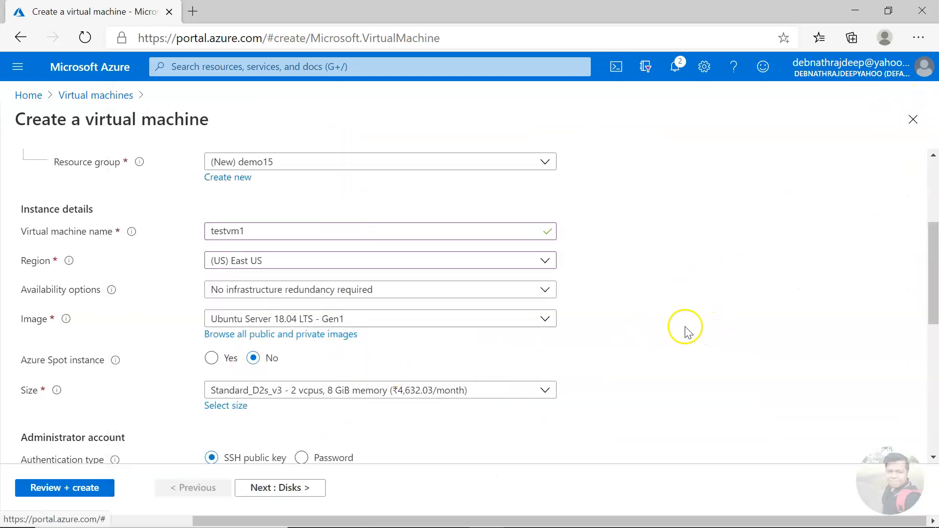
Switch the administrator account to Password authentication and enter the username admin1234.
{"action": "scroll", "coordinate": [640, 331], "scroll_direction": "down", "scroll_amount": 3}
{"action": "scroll", "coordinate": [636, 337], "scroll_direction": "down", "scroll_amount": 1}
{"action": "scroll", "coordinate": [527, 247], "scroll_direction": "up", "scroll_amount": 1}
{"action": "scroll", "coordinate": [528, 245], "scroll_direction": "down", "scroll_amount": 1}
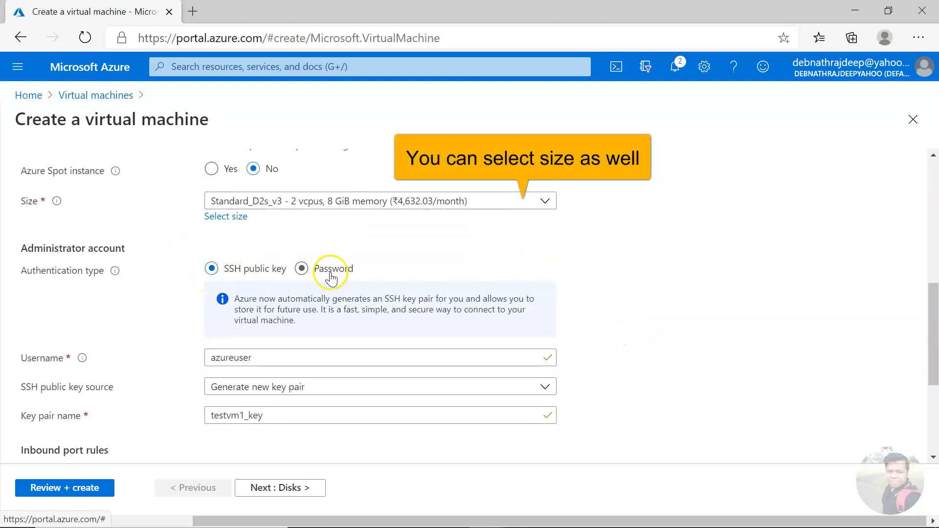
{"action": "left_click", "coordinate": [302, 268]}
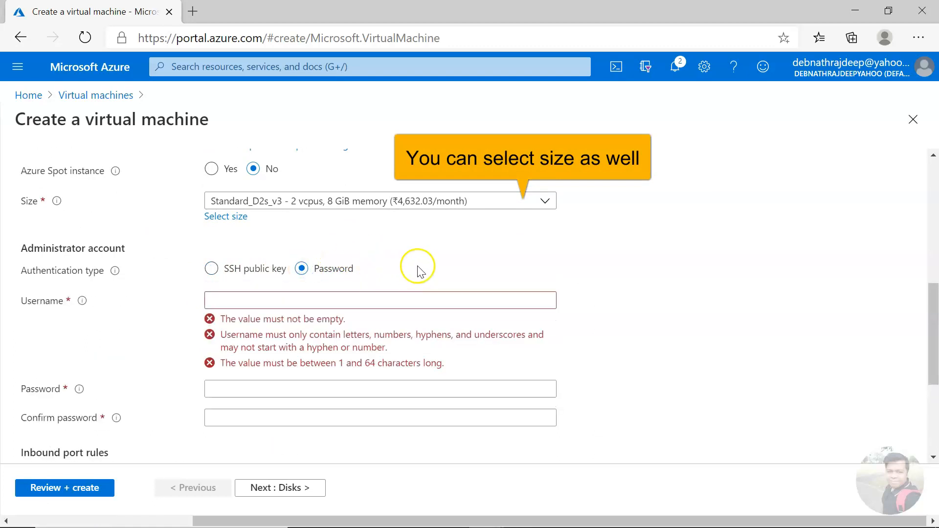
{"action": "left_click", "coordinate": [386, 297]}
{"action": "left_click", "coordinate": [310, 321]}
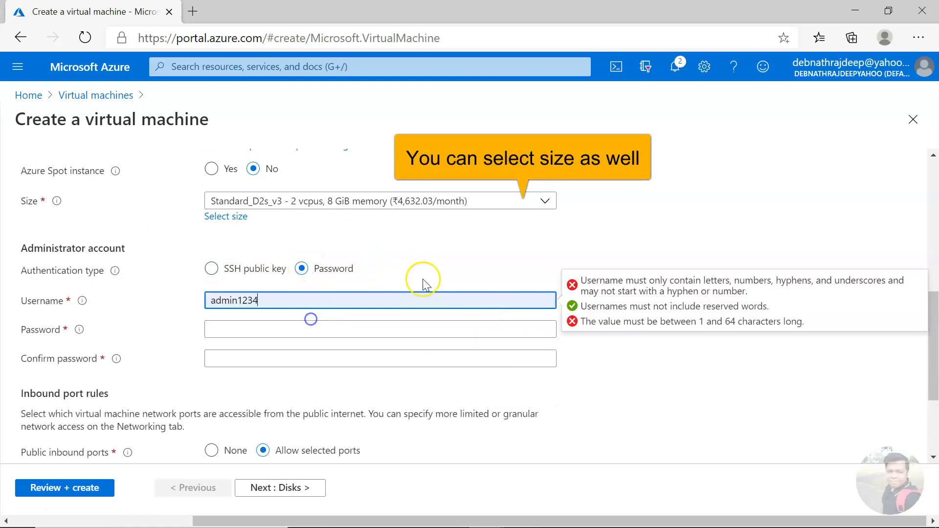
Enter the administrator account password and copy it into the password confirmation field.
{"action": "left_click", "coordinate": [303, 326]}
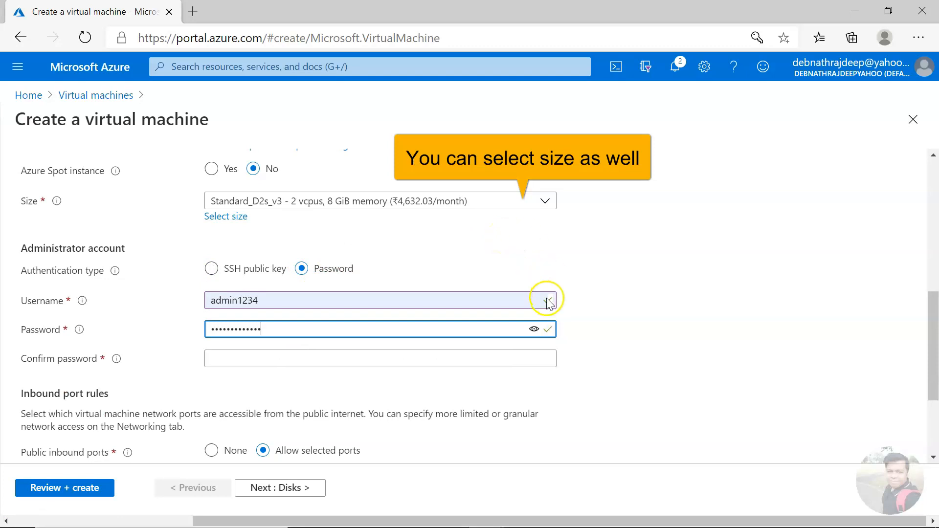
{"action": "left_click", "coordinate": [534, 329]}
{"action": "left_click_drag", "start_coordinate": [379, 327], "coordinate": [134, 335]}
{"action": "key", "text": "ctrl+c"}
{"action": "left_click", "coordinate": [333, 359]}
{"action": "key", "text": "ctrl+v"}
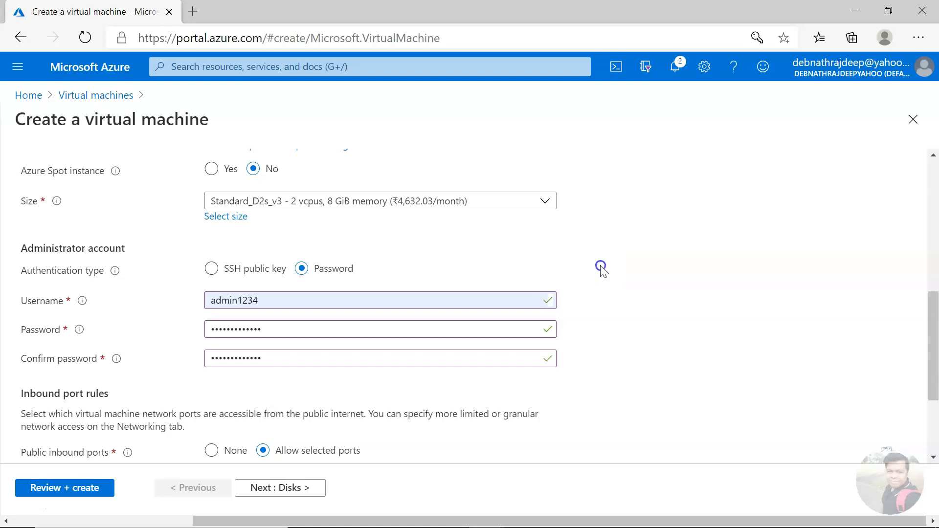
Review which public inbound ports can be allowed for the virtual machine in the basic settings.
{"action": "scroll", "coordinate": [605, 271], "scroll_direction": "down", "scroll_amount": 3}
{"action": "left_click", "coordinate": [303, 478]}
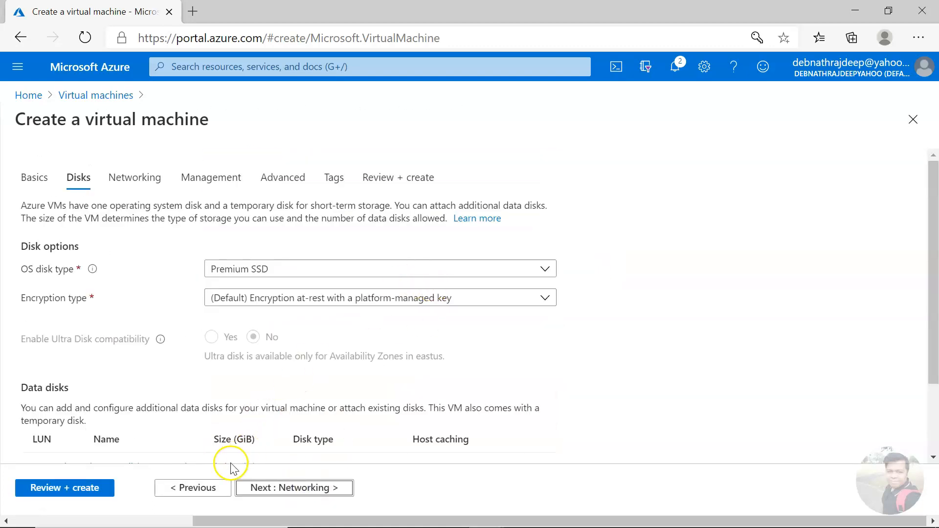
{"action": "left_click", "coordinate": [197, 486]}
{"action": "scroll", "coordinate": [389, 372], "scroll_direction": "down", "scroll_amount": 12}
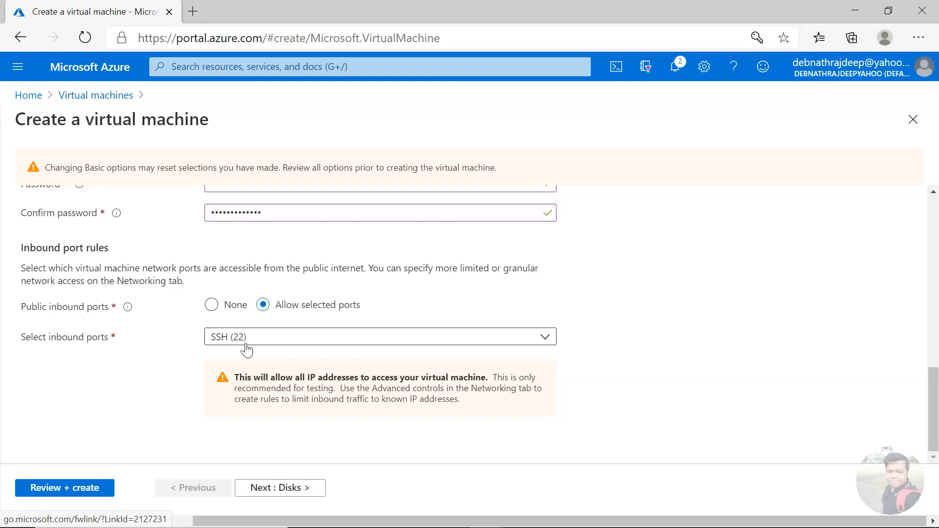
{"action": "left_click", "coordinate": [237, 338]}
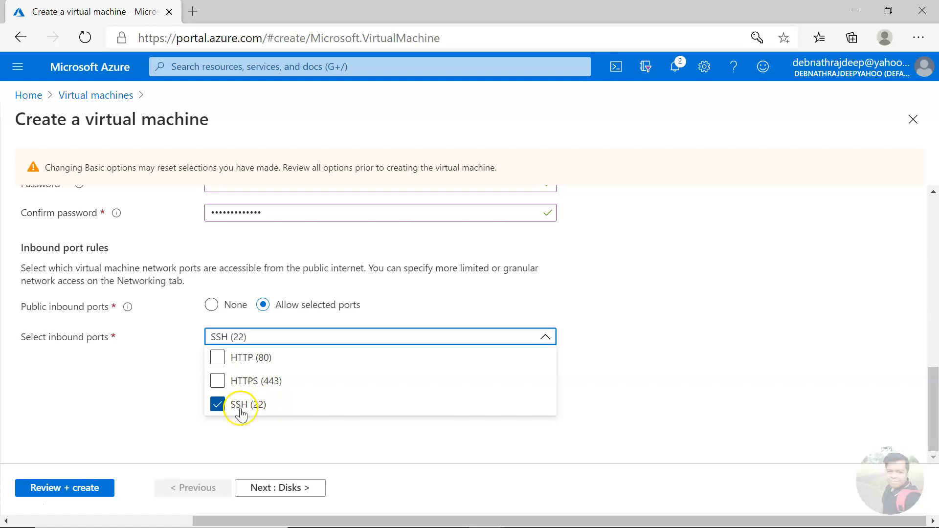
{"action": "left_click", "coordinate": [595, 336]}
Proceed to the disk settings and set the OS disk type to Standard HDD.
{"action": "left_click", "coordinate": [303, 487]}
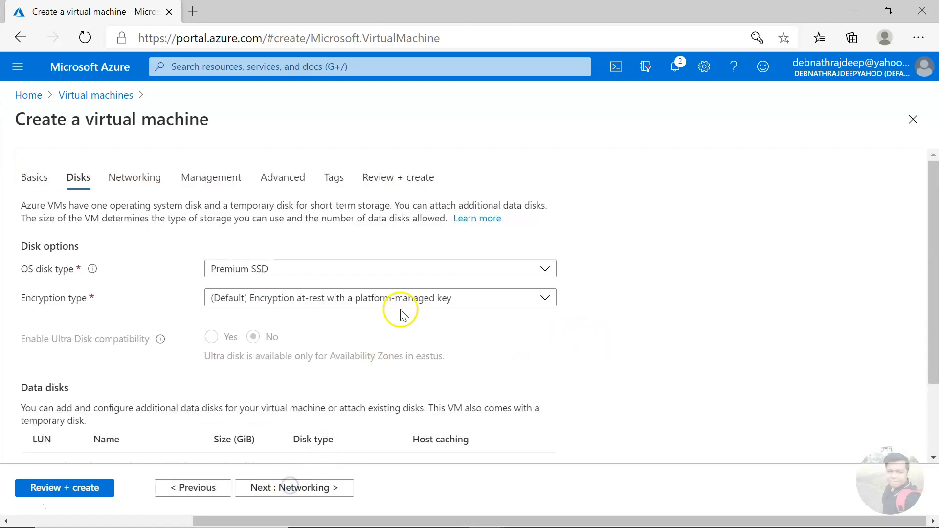
{"action": "left_click", "coordinate": [225, 269]}
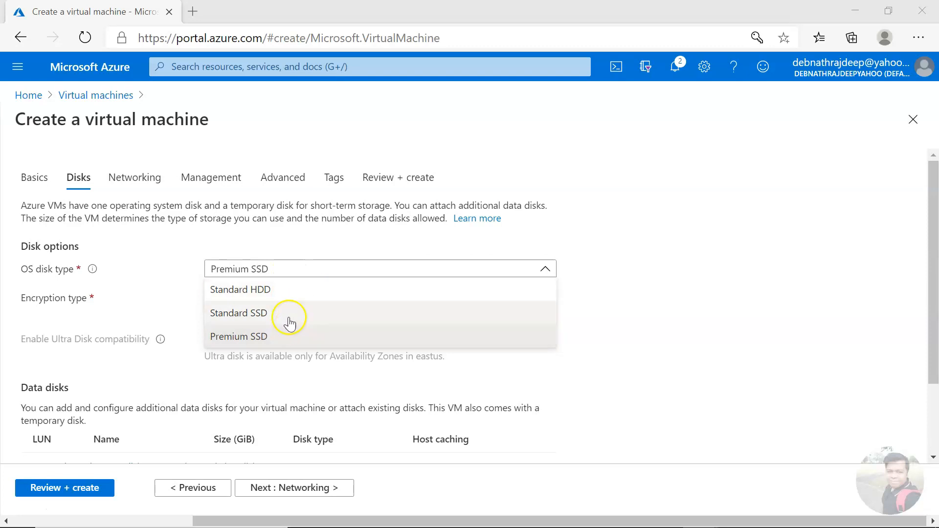
{"action": "left_click", "coordinate": [310, 290]}
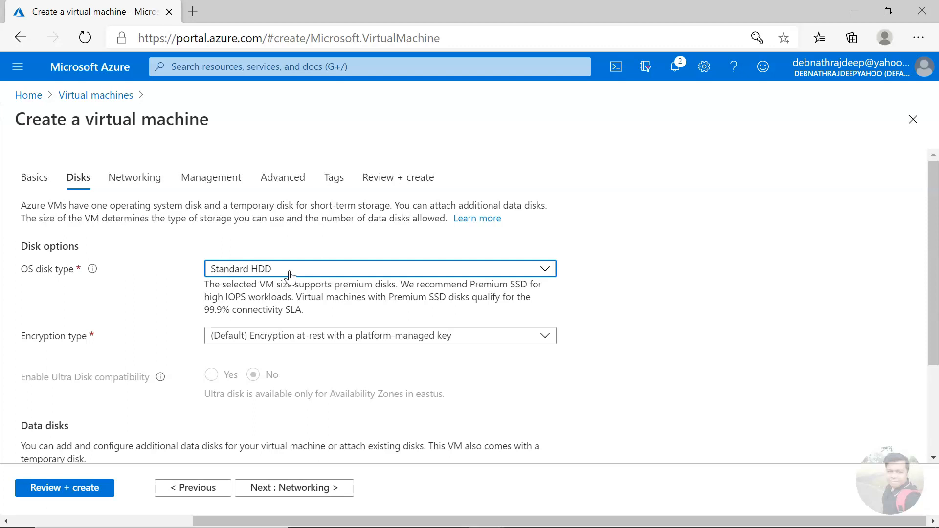
Compare the available OS disk types and encryption types, keeping the default encryption at-rest with a platform-managed key.
{"action": "left_click", "coordinate": [289, 271]}
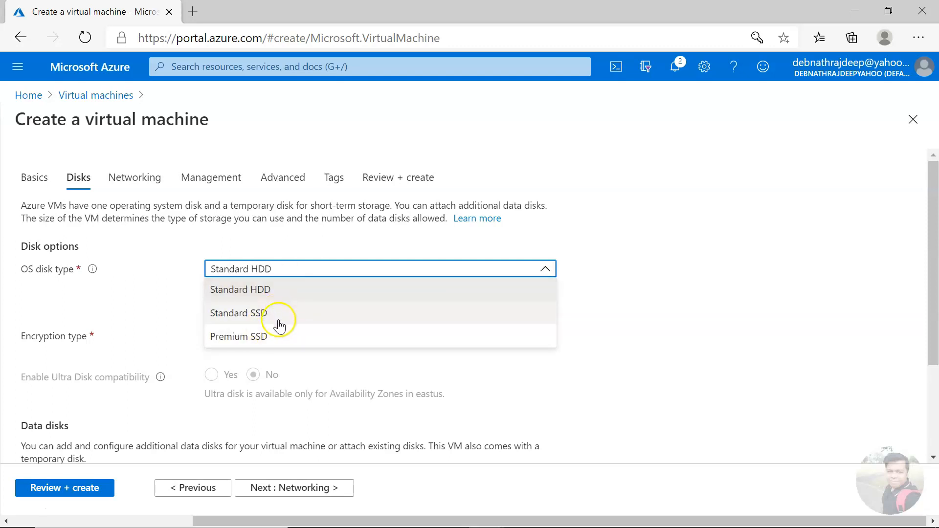
{"action": "left_click", "coordinate": [331, 248]}
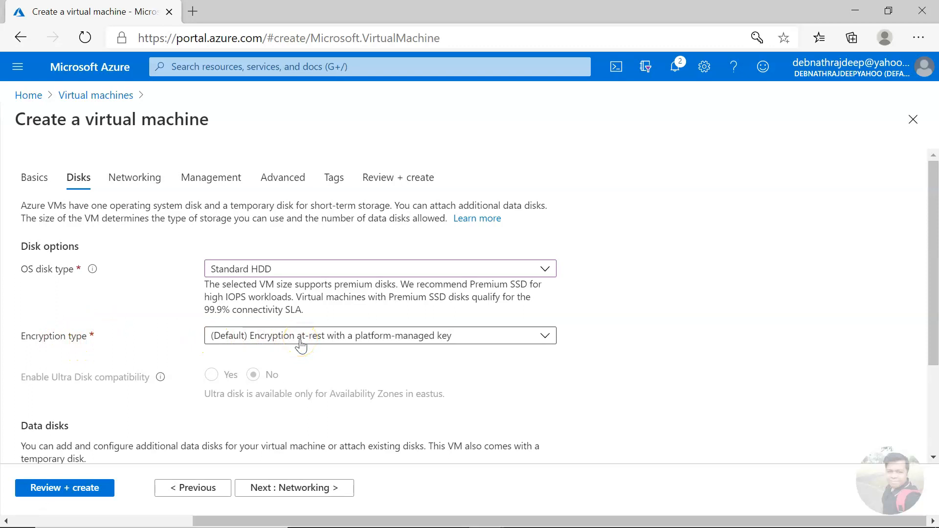
{"action": "left_click", "coordinate": [396, 337]}
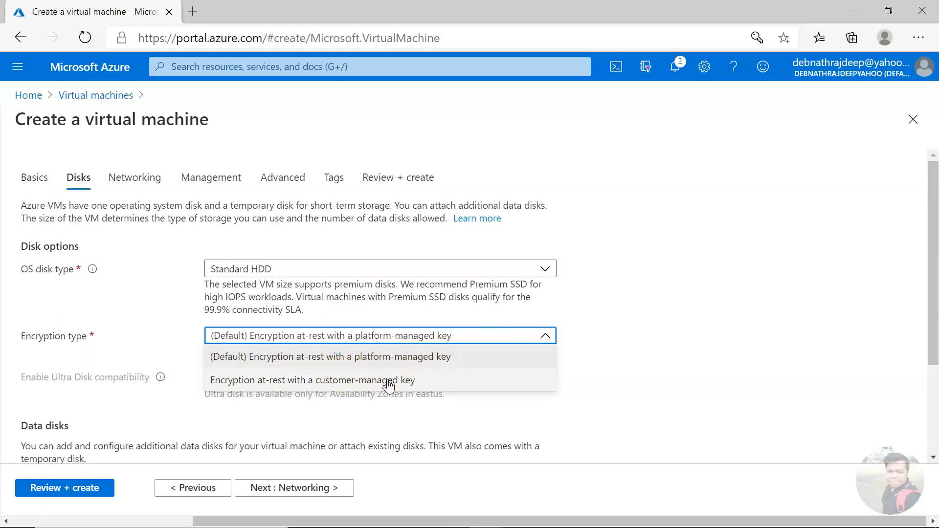
{"action": "left_click", "coordinate": [427, 370]}
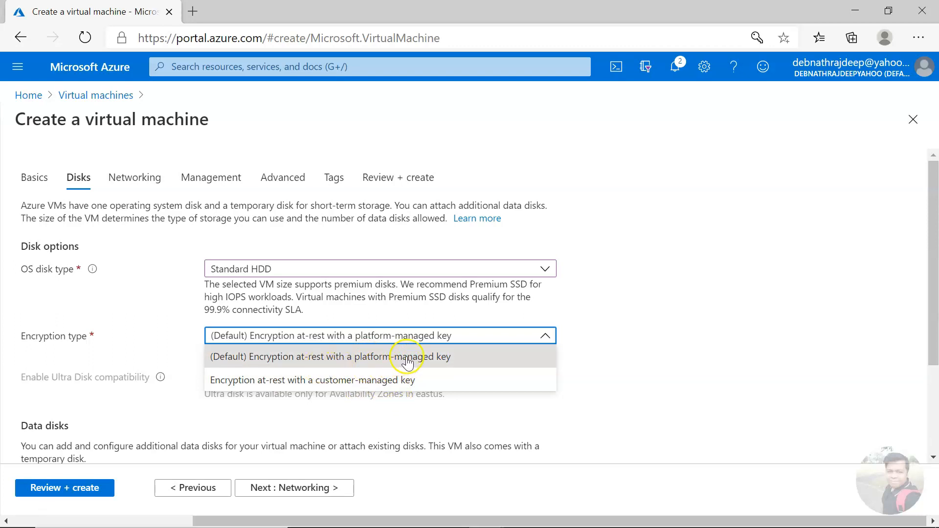
{"action": "left_click", "coordinate": [423, 365]}
{"action": "left_click", "coordinate": [661, 318]}
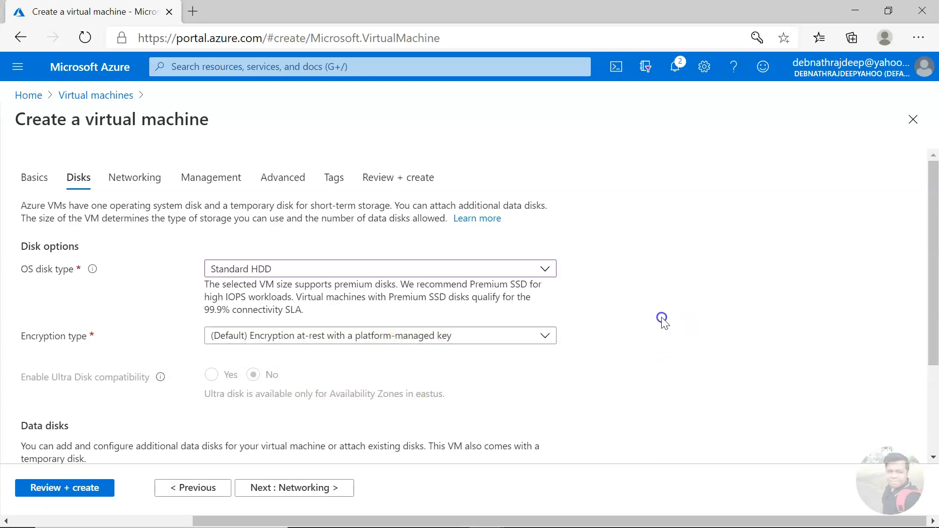
Examine the data disk options and expand the advanced disk settings to review managed and ephemeral OS disk use.
{"action": "scroll", "coordinate": [625, 325], "scroll_direction": "down", "scroll_amount": 1}
{"action": "scroll", "coordinate": [624, 325], "scroll_direction": "down", "scroll_amount": 2}
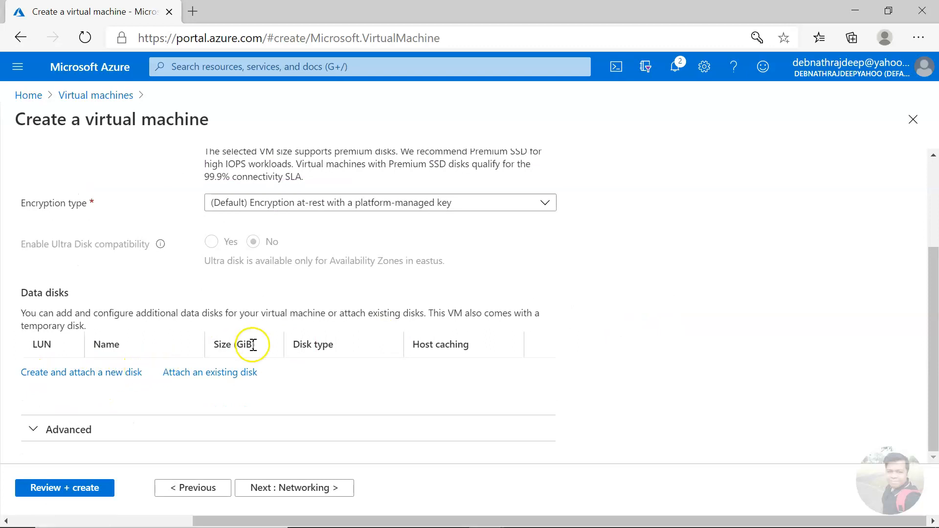
{"action": "left_click", "coordinate": [31, 427]}
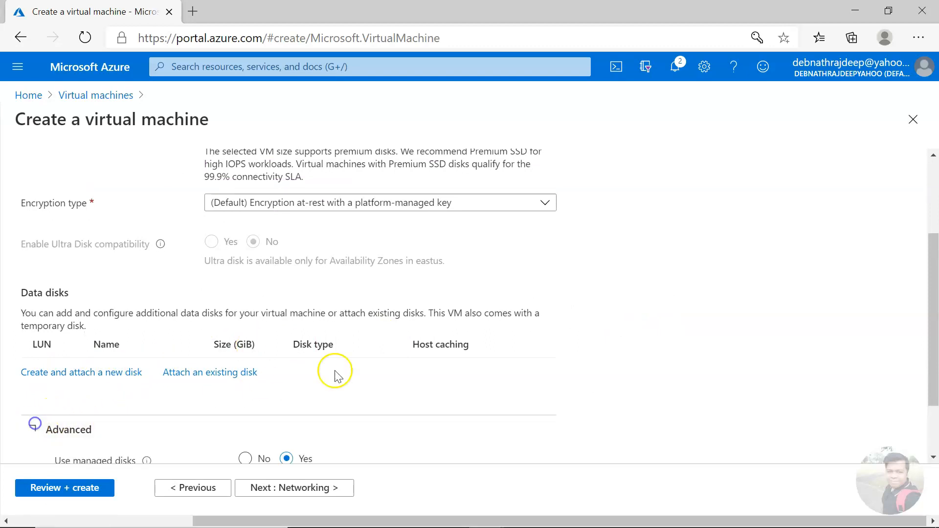
{"action": "scroll", "coordinate": [398, 361], "scroll_direction": "down", "scroll_amount": 2}
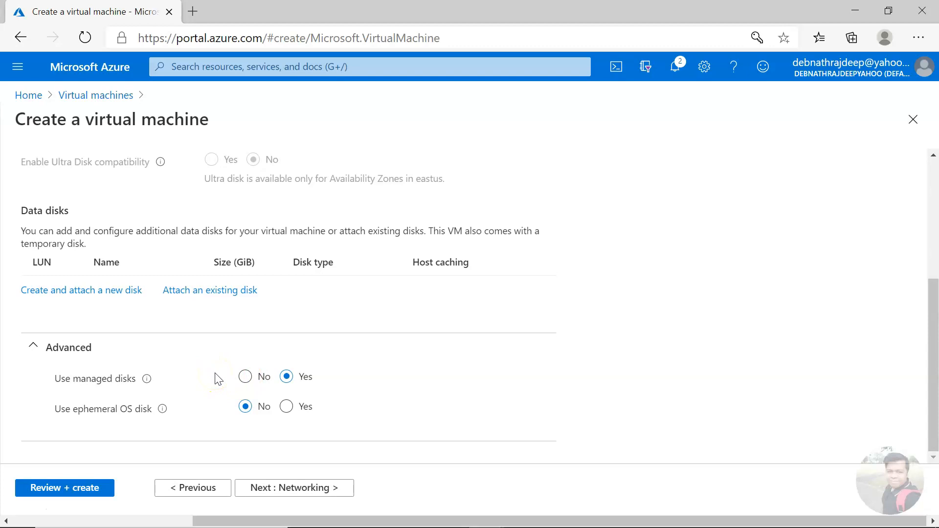
{"action": "scroll", "coordinate": [218, 379], "scroll_direction": "up", "scroll_amount": 4}
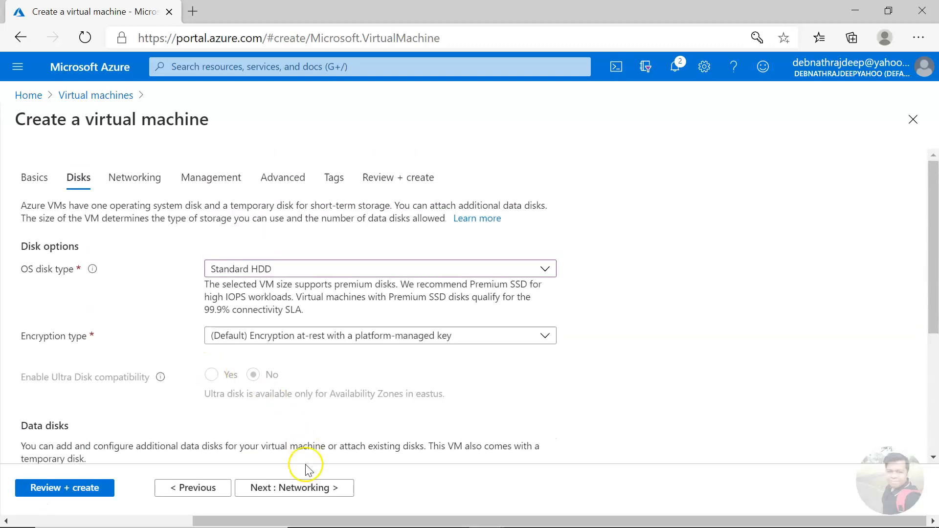
Proceed to the networking settings and review the new virtual network form, public IP, inbound port and load balancing options, leaving the defaults.
{"action": "left_click", "coordinate": [308, 487]}
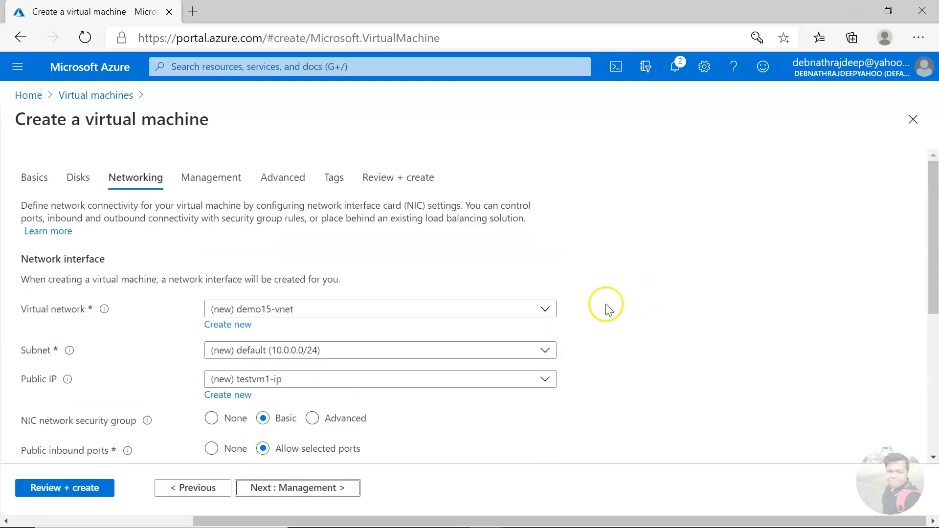
{"action": "scroll", "coordinate": [605, 310], "scroll_direction": "down", "scroll_amount": 2}
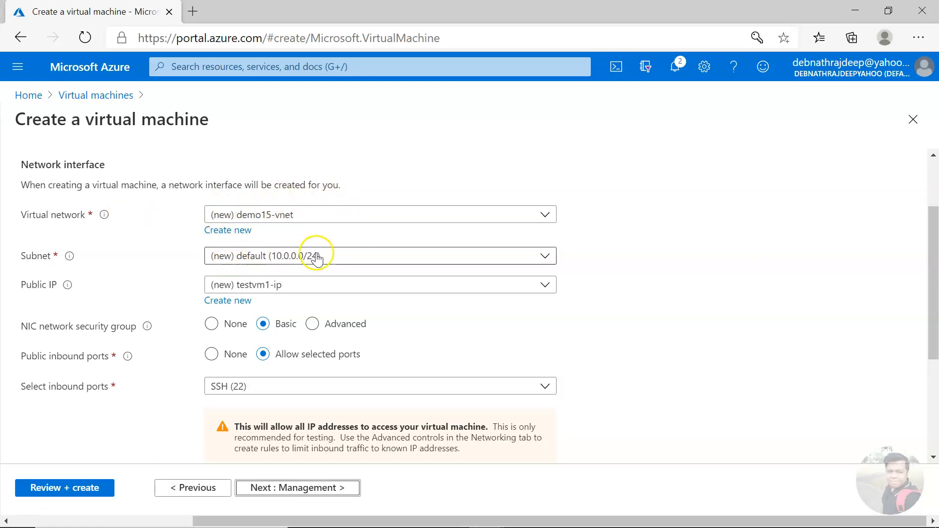
{"action": "left_click", "coordinate": [237, 236]}
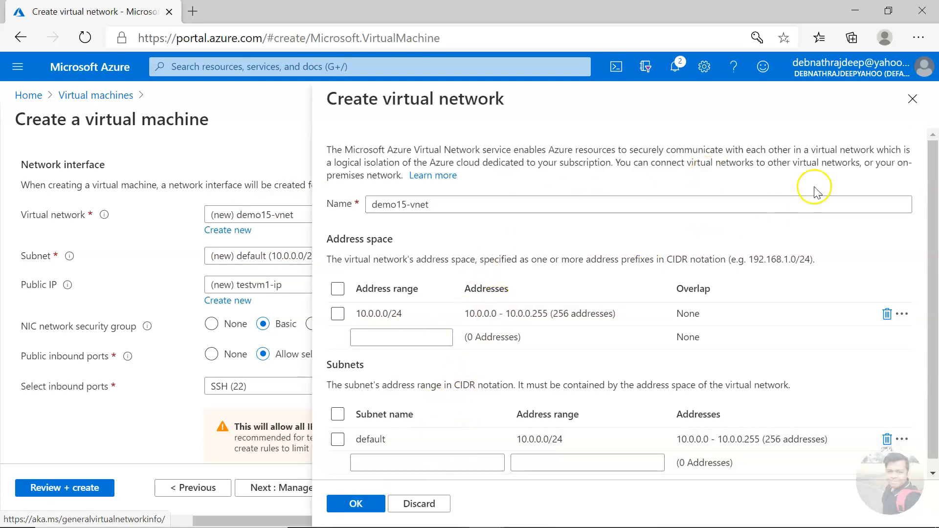
{"action": "left_click", "coordinate": [911, 101]}
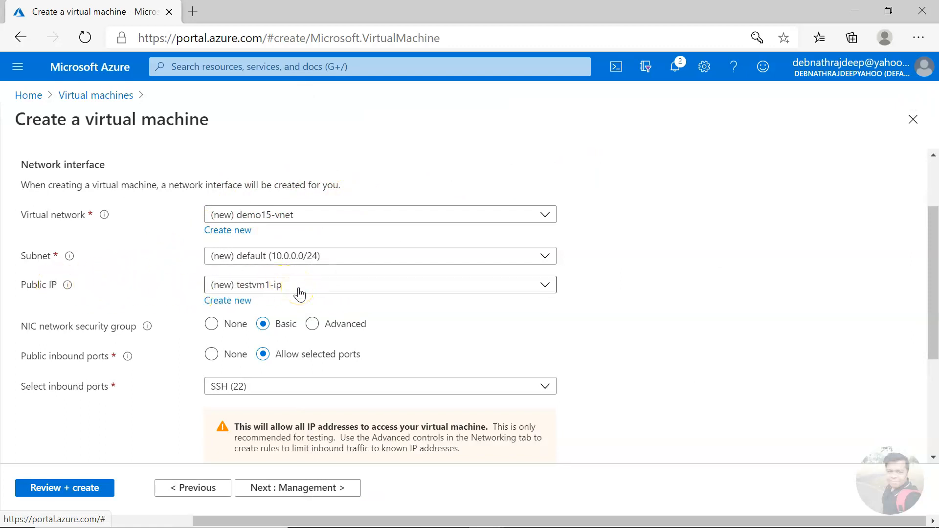
{"action": "left_click", "coordinate": [299, 294]}
{"action": "left_click", "coordinate": [616, 270]}
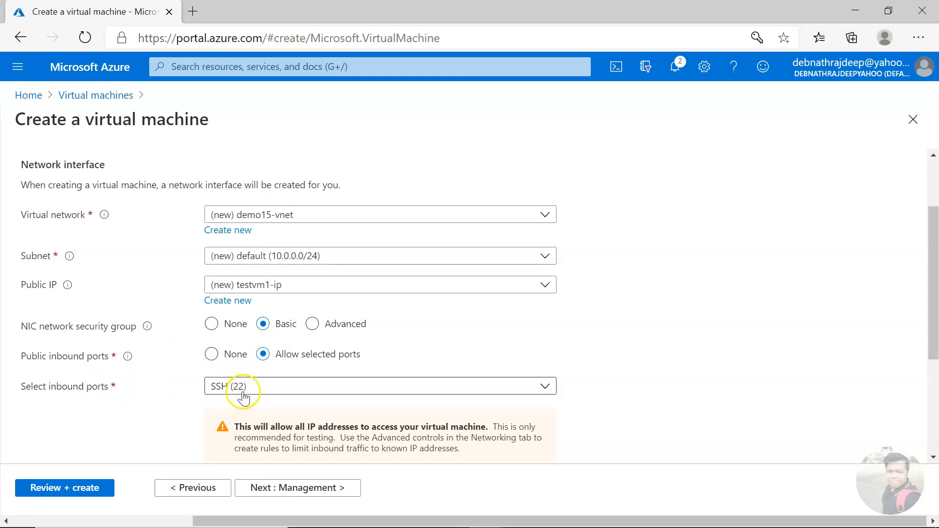
{"action": "scroll", "coordinate": [178, 390], "scroll_direction": "down", "scroll_amount": 2}
{"action": "scroll", "coordinate": [179, 390], "scroll_direction": "down", "scroll_amount": 3}
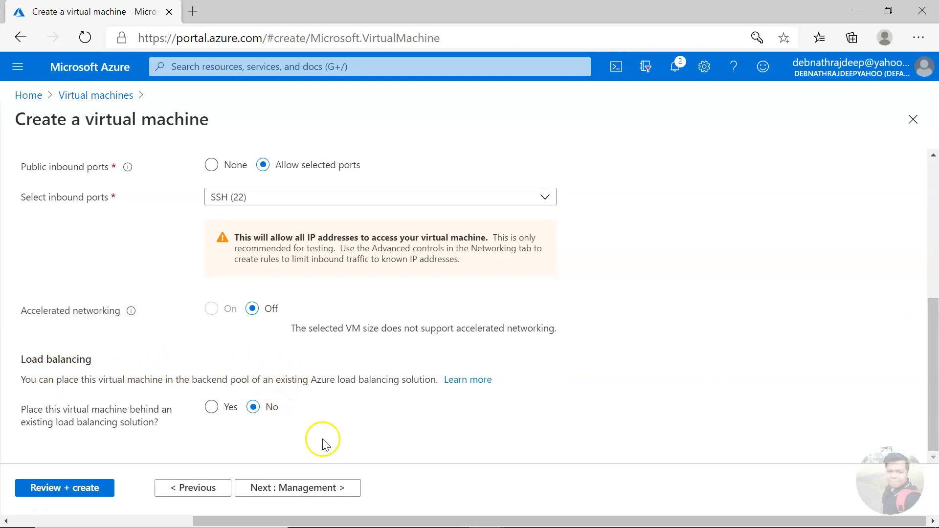
Proceed to the management settings and disable boot diagnostics for the virtual machine.
{"action": "left_click", "coordinate": [313, 487]}
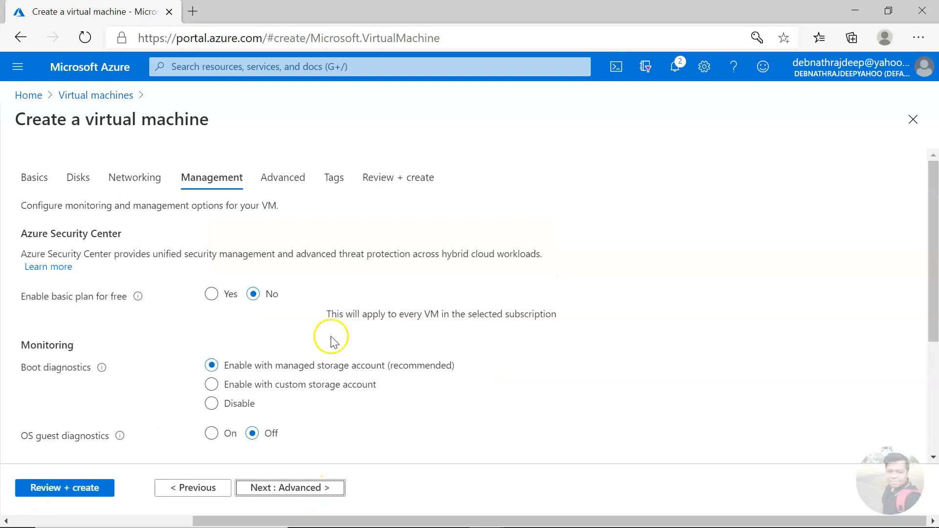
{"action": "scroll", "coordinate": [331, 336], "scroll_direction": "down", "scroll_amount": 2}
{"action": "left_click", "coordinate": [214, 307]}
{"action": "scroll", "coordinate": [329, 253], "scroll_direction": "up", "scroll_amount": 2}
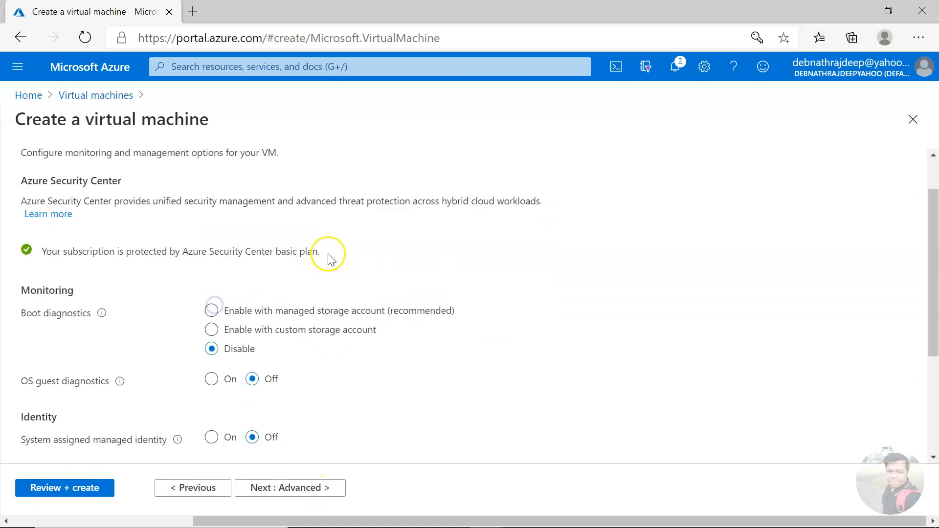
{"action": "scroll", "coordinate": [329, 274], "scroll_direction": "down", "scroll_amount": 4}
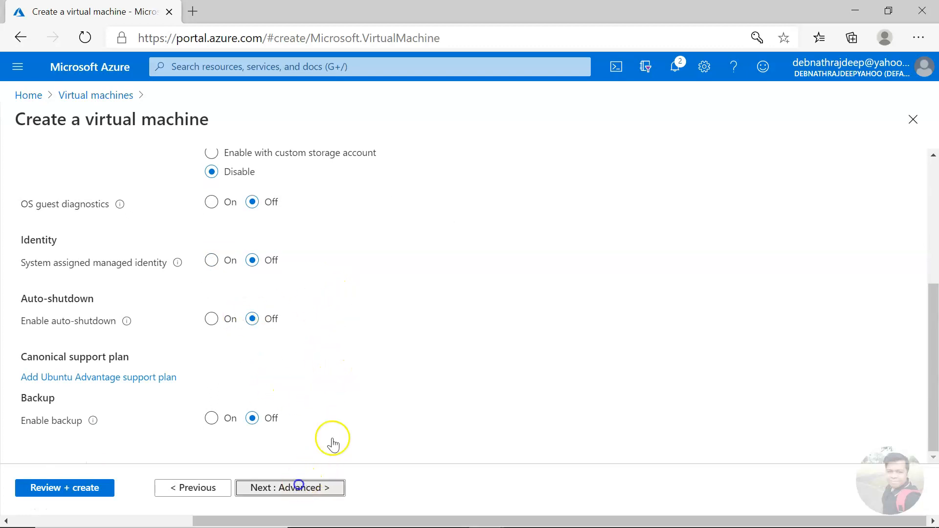
Continue through the advanced and tags settings with their defaults and validate the virtual machine configuration.
{"action": "left_click", "coordinate": [295, 485]}
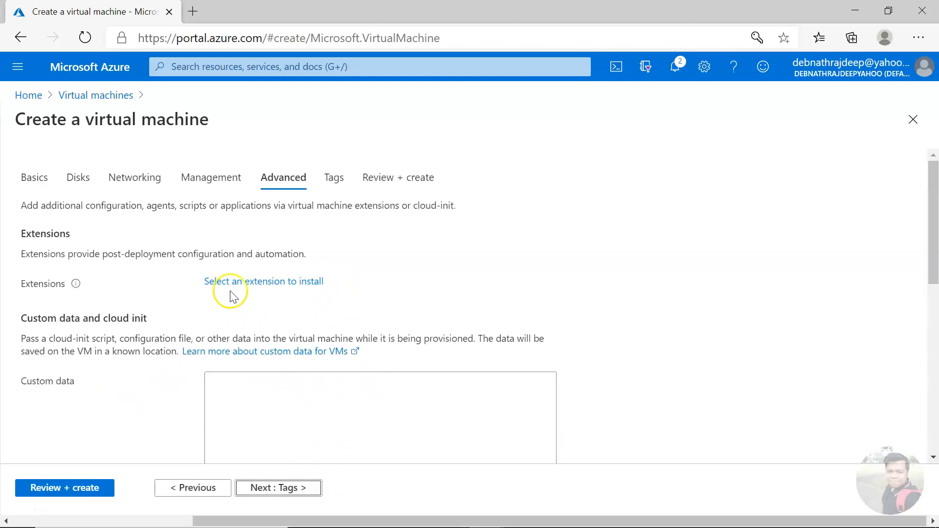
{"action": "left_click", "coordinate": [280, 488]}
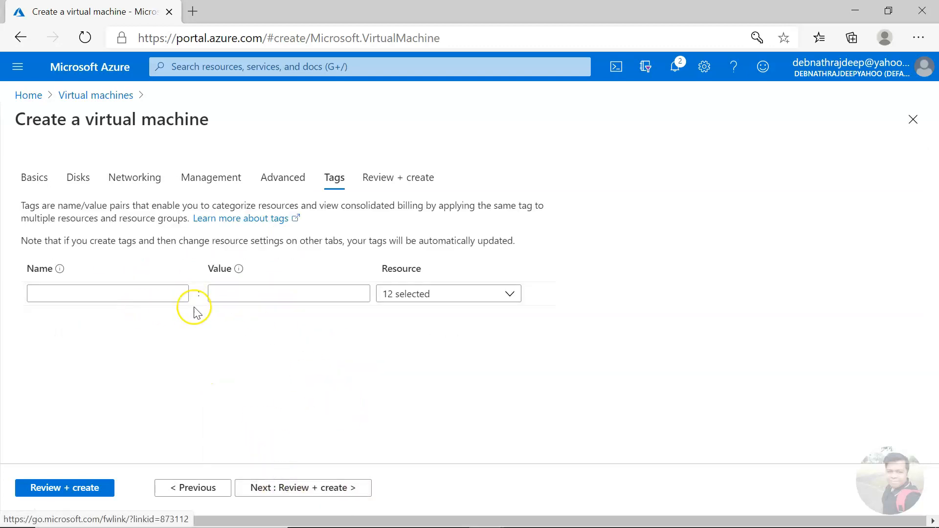
{"action": "left_click", "coordinate": [90, 487]}
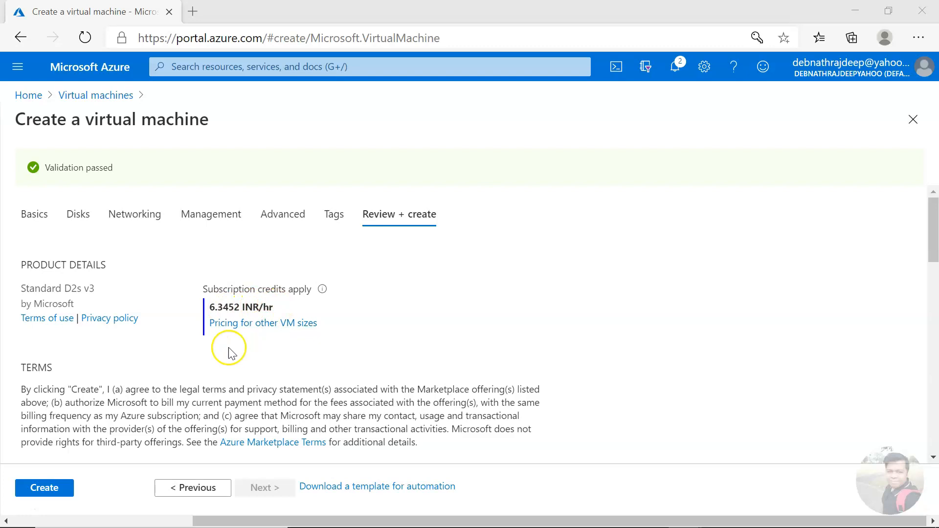
Review the configuration summary from basics to advanced and create the virtual machine.
{"action": "scroll", "coordinate": [228, 353], "scroll_direction": "down", "scroll_amount": 7}
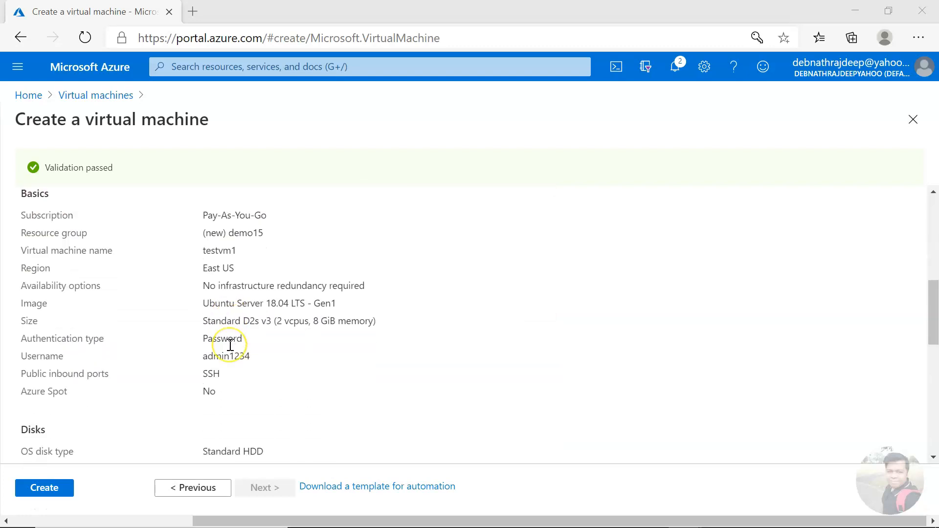
{"action": "scroll", "coordinate": [230, 345], "scroll_direction": "down", "scroll_amount": 6}
{"action": "scroll", "coordinate": [232, 351], "scroll_direction": "down", "scroll_amount": 3}
{"action": "scroll", "coordinate": [210, 363], "scroll_direction": "down", "scroll_amount": 1}
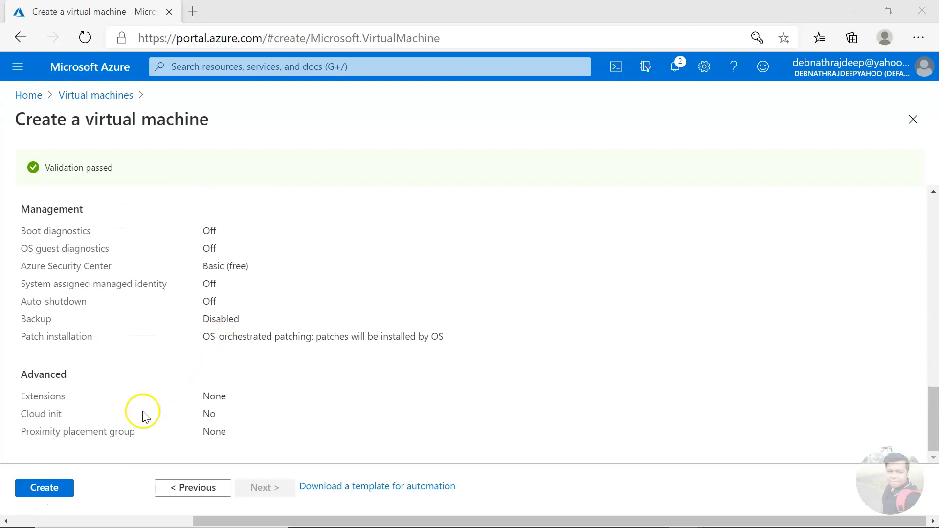
{"action": "left_click", "coordinate": [62, 489]}
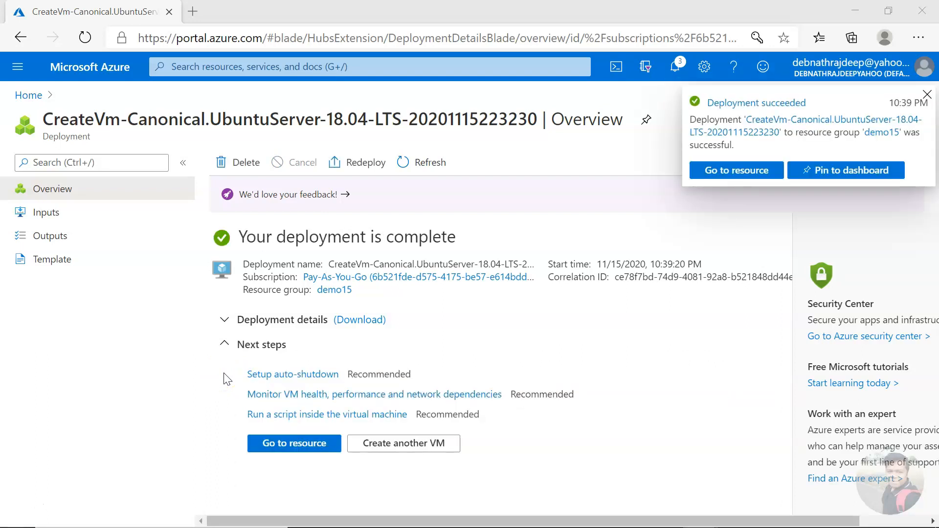
Open the deployed virtual machine and examine its networking settings and network topology.
{"action": "left_click", "coordinate": [276, 443]}
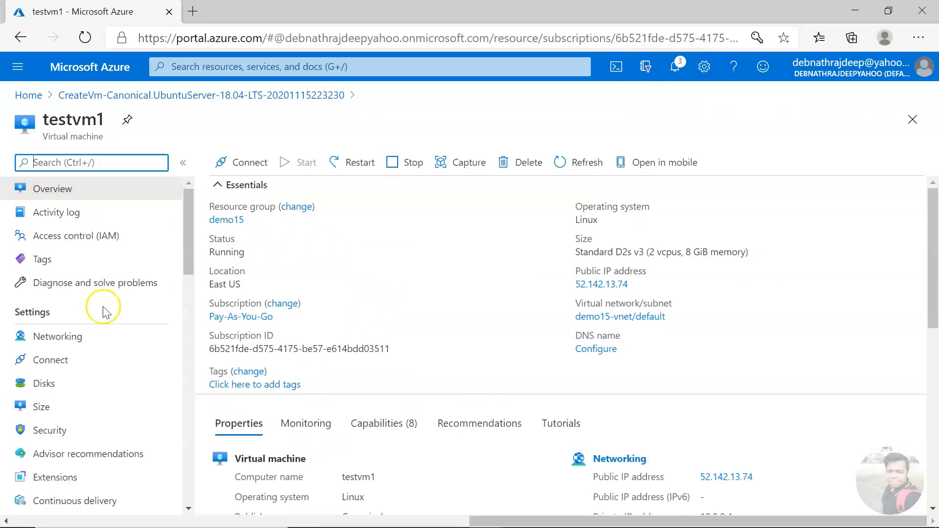
{"action": "left_click", "coordinate": [63, 336]}
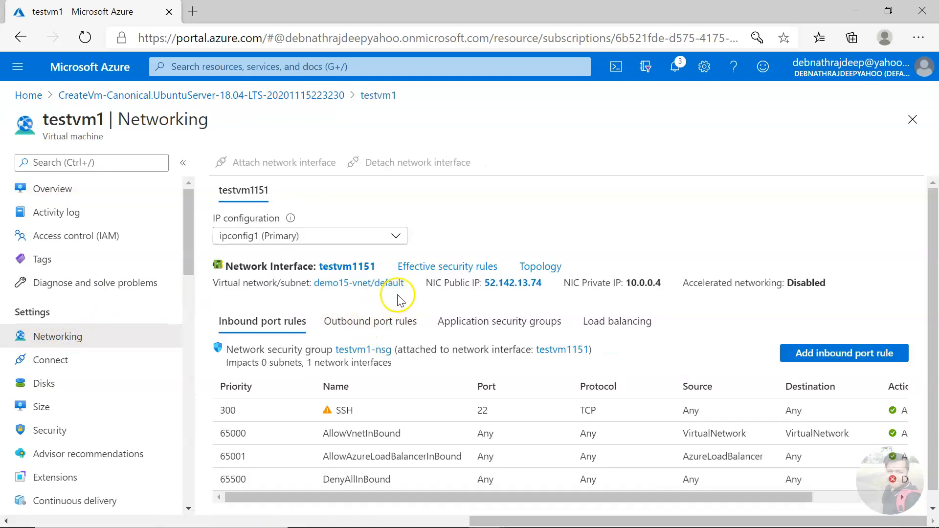
{"action": "left_click", "coordinate": [552, 267]}
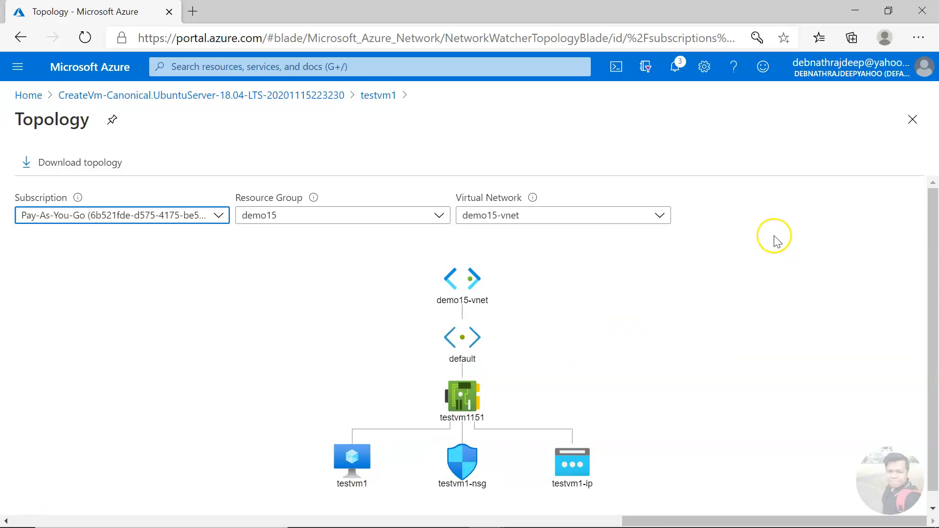
{"action": "left_click", "coordinate": [912, 120]}
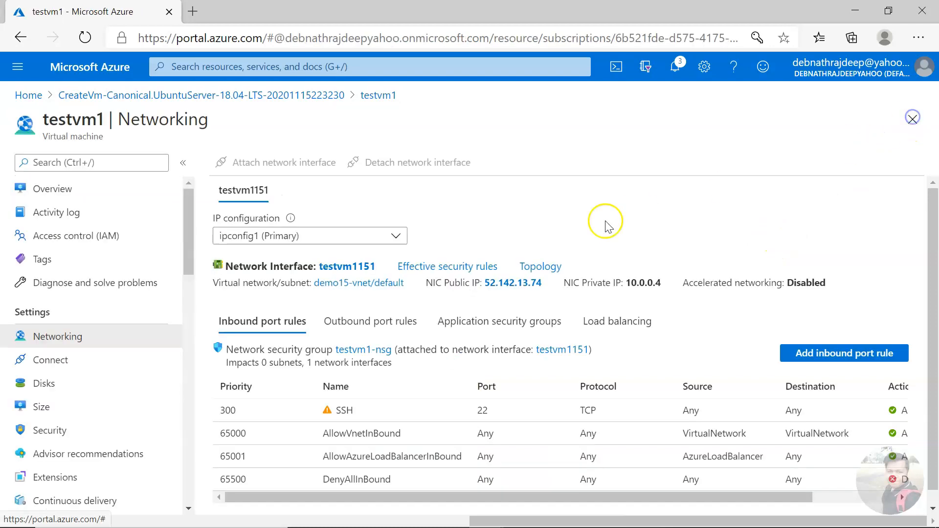
Open the demo15 resource group from the virtual machine's overview and collapse its essentials and side navigation to examine the resource list.
{"action": "left_click", "coordinate": [52, 188]}
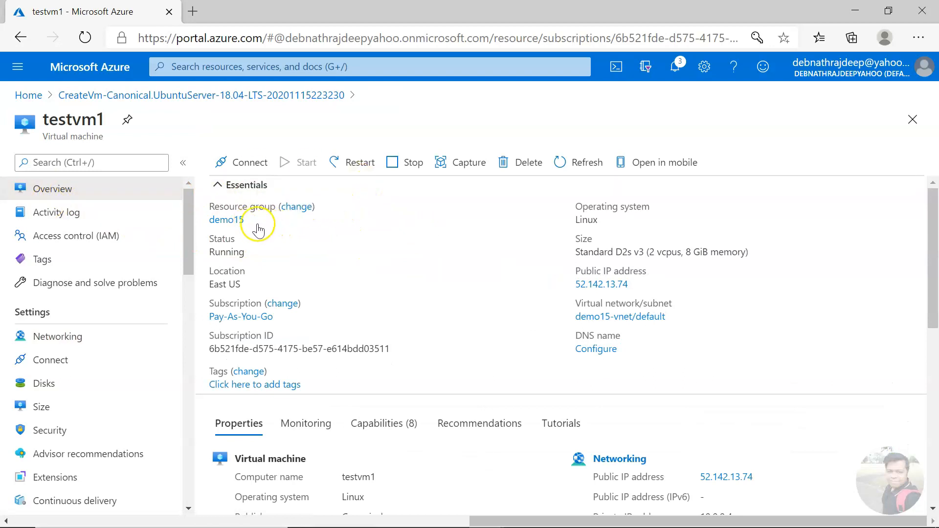
{"action": "left_click", "coordinate": [229, 219]}
{"action": "left_click", "coordinate": [234, 184]}
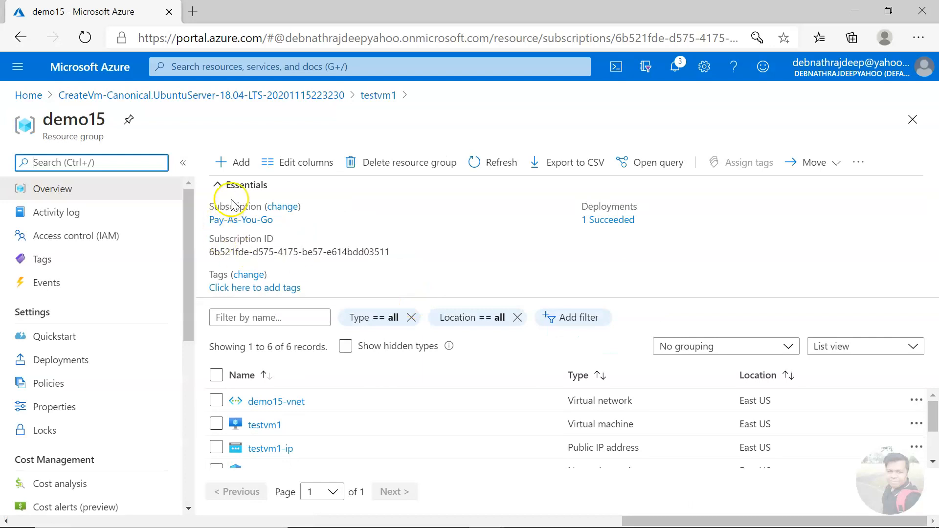
{"action": "left_click", "coordinate": [182, 162]}
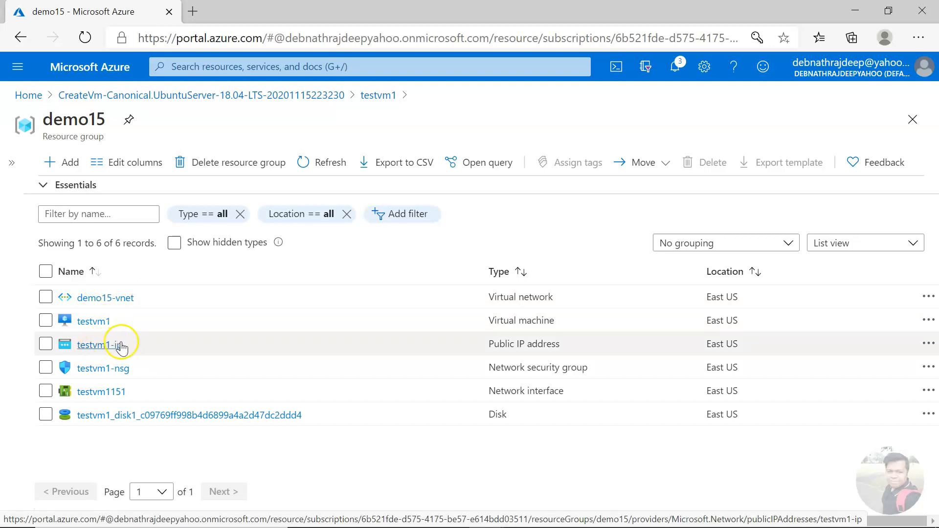
Open testvm1 from the resource group and review its essentials and properties.
{"action": "left_click", "coordinate": [96, 321]}
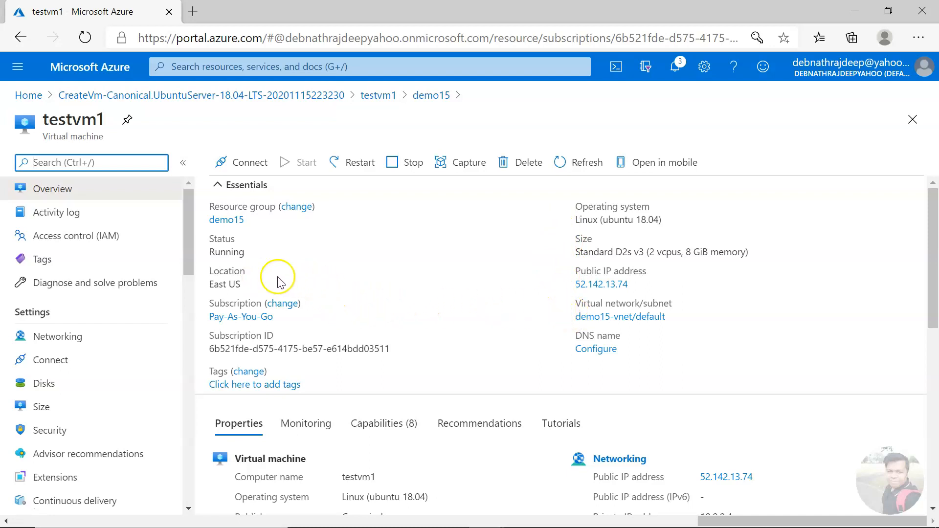
{"action": "scroll", "coordinate": [503, 325], "scroll_direction": "down", "scroll_amount": 1}
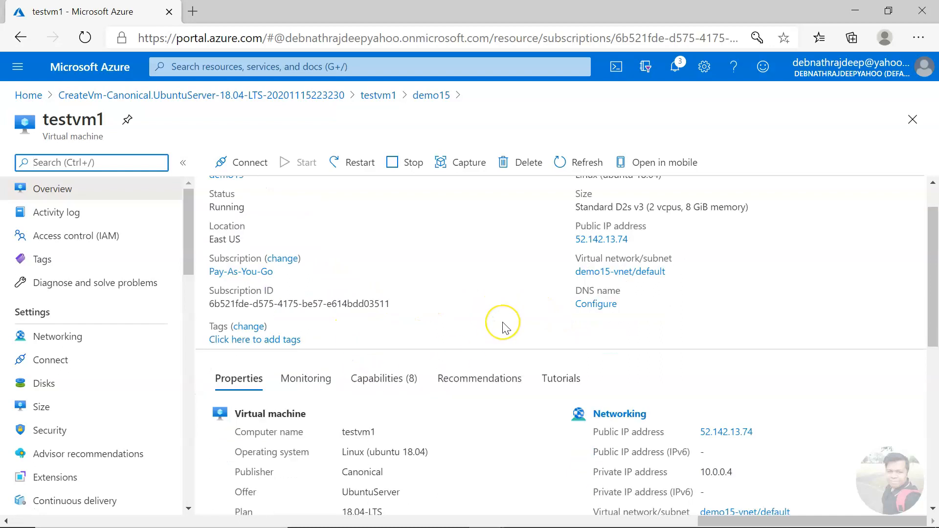
{"action": "scroll", "coordinate": [503, 325], "scroll_direction": "down", "scroll_amount": 3}
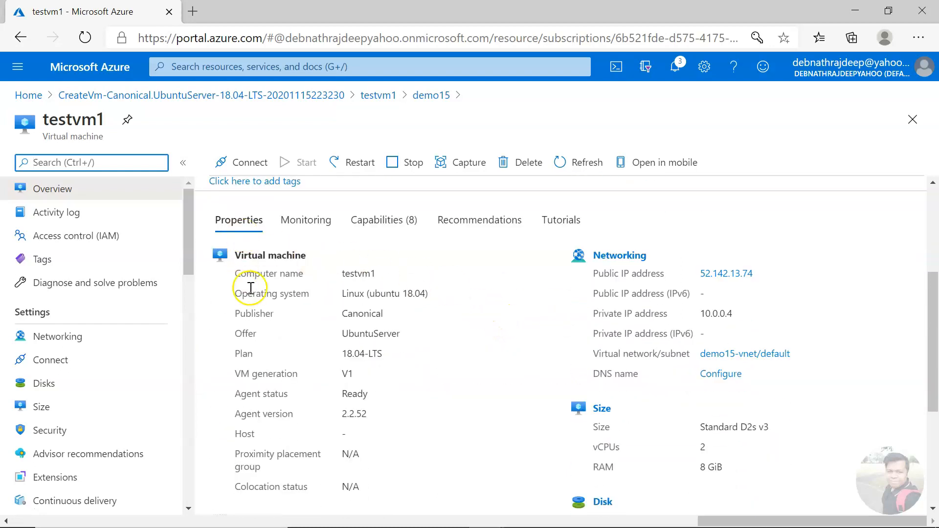